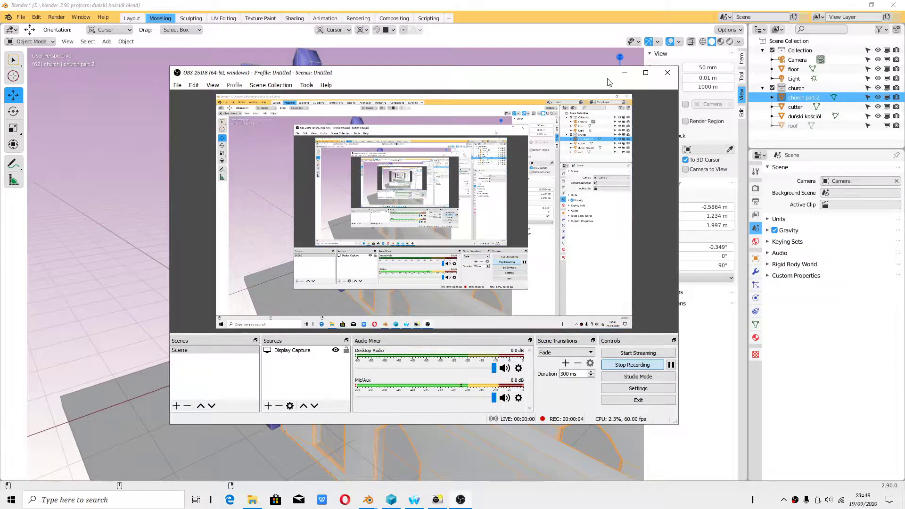
Minimize OBS, show and dismiss the splash screen, and select the tower duński kościół
{"action": "left_click", "coordinate": [625, 72]}
{"action": "left_click", "coordinate": [21, 17]}
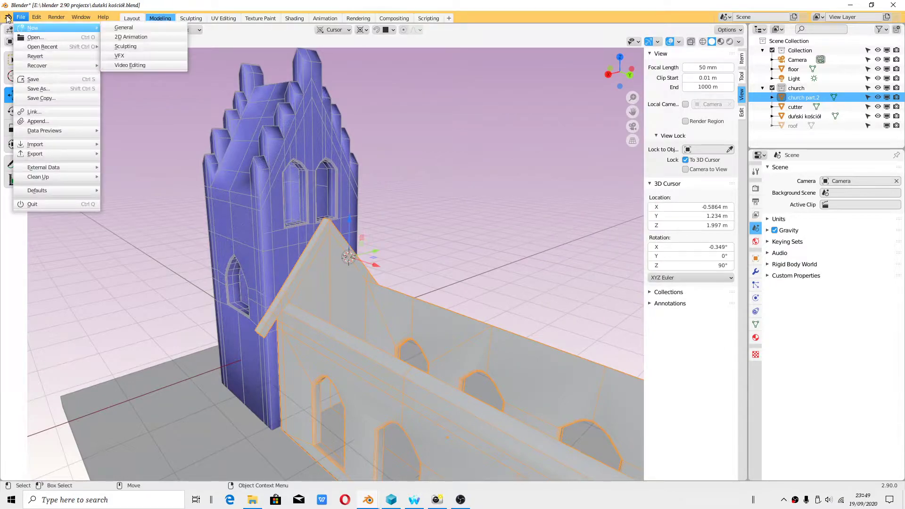
{"action": "left_click", "coordinate": [36, 28]}
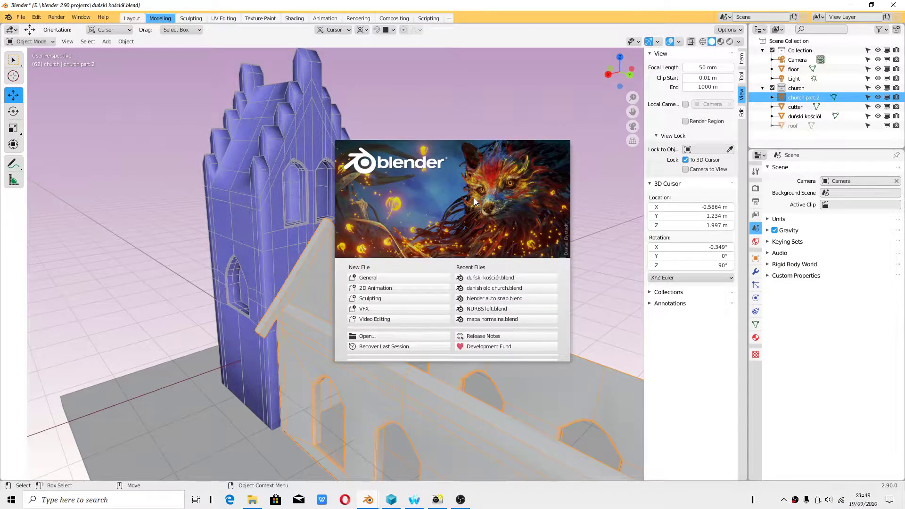
{"action": "left_click", "coordinate": [221, 69]}
{"action": "left_click", "coordinate": [309, 290]}
Enter Edit Mode on the tower and check the Mesh > Separate options without applying any
{"action": "left_click", "coordinate": [33, 42]}
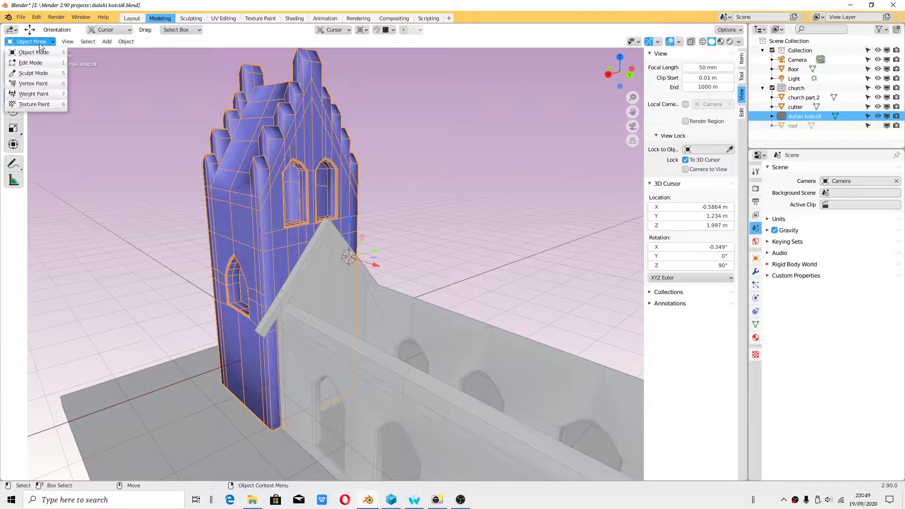
{"action": "left_click", "coordinate": [31, 63]}
{"action": "left_click", "coordinate": [154, 42]}
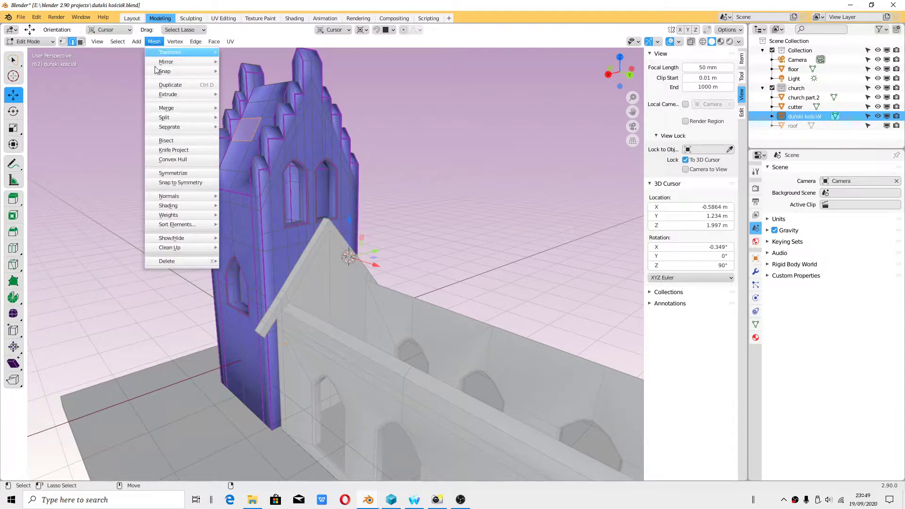
{"action": "left_click", "coordinate": [252, 147]}
{"action": "scroll", "coordinate": [329, 278], "scroll_direction": "up", "scroll_amount": 2}
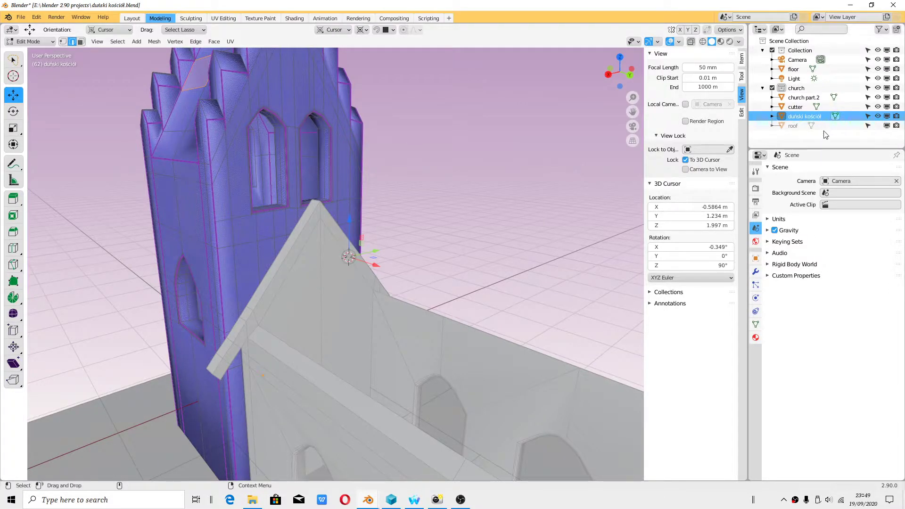
Turn on the object selectability toggles in the Outliner filter
{"action": "left_click", "coordinate": [881, 29]}
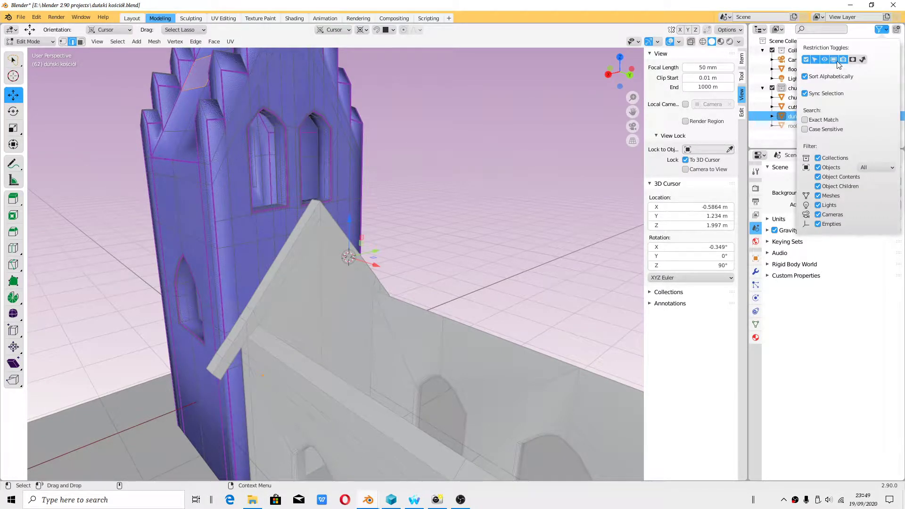
{"action": "left_click", "coordinate": [817, 60]}
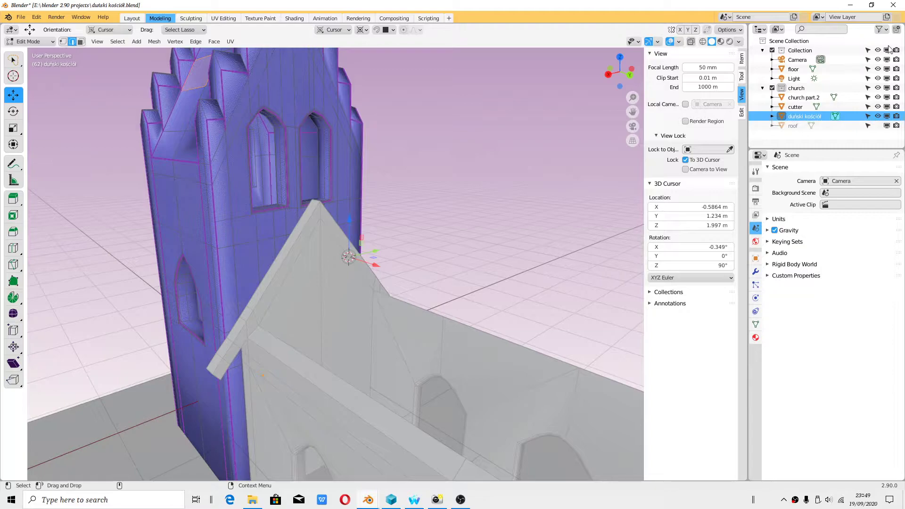
{"action": "left_click", "coordinate": [881, 29]}
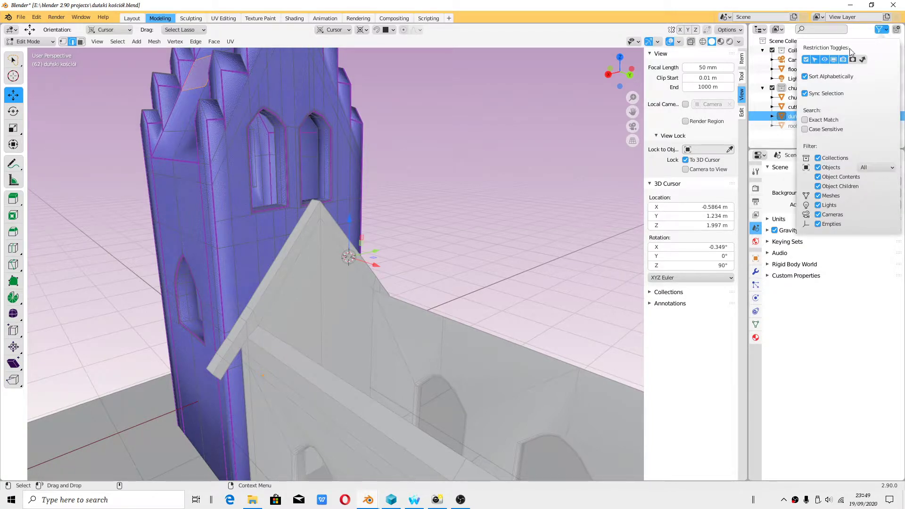
{"action": "left_click", "coordinate": [890, 31]}
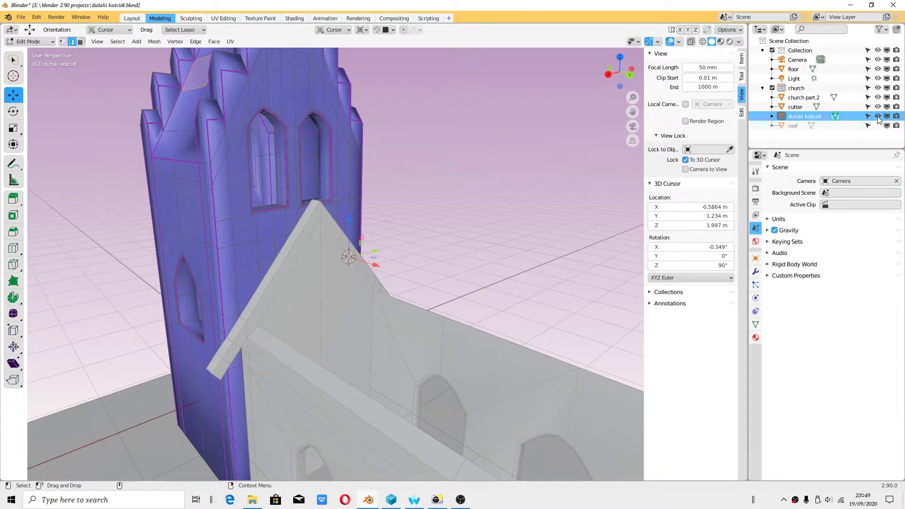
Hide the tower duński kościół to expose the gable, then return to Object Mode
{"action": "left_click", "coordinate": [878, 116]}
{"action": "left_click", "coordinate": [878, 116]}
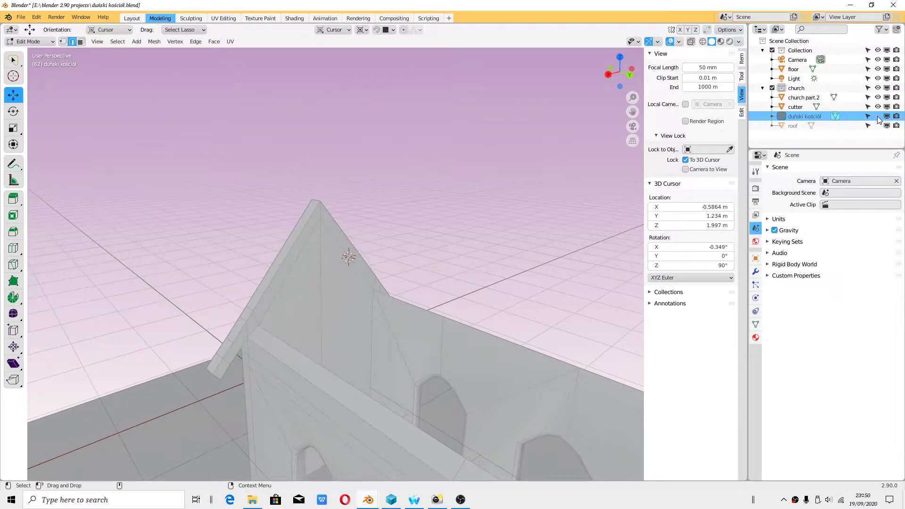
{"action": "left_click", "coordinate": [878, 116]}
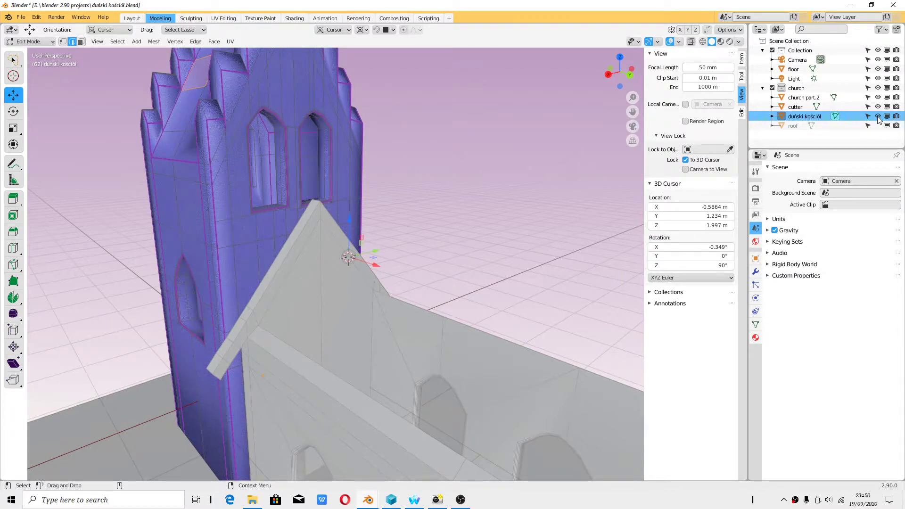
{"action": "left_click", "coordinate": [878, 116]}
{"action": "scroll", "coordinate": [71, 83], "scroll_direction": "up", "scroll_amount": 1}
{"action": "scroll", "coordinate": [71, 82], "scroll_direction": "up", "scroll_amount": 1}
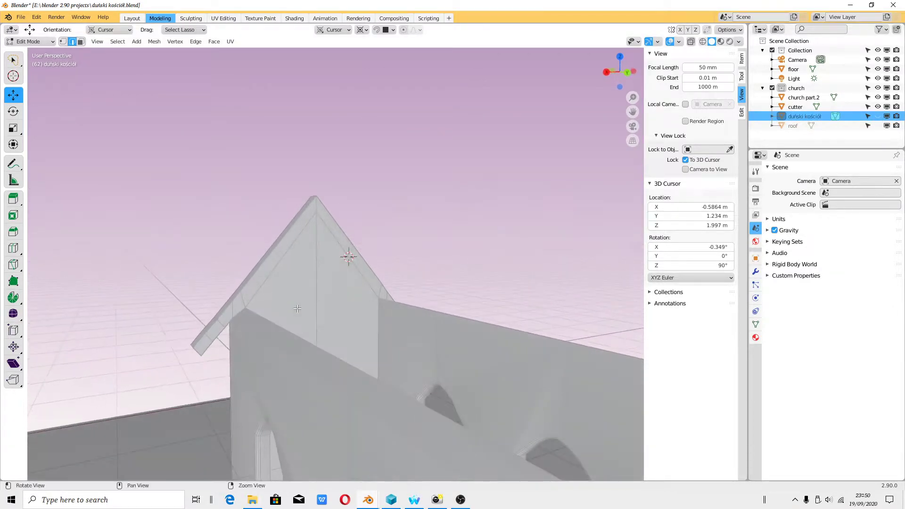
{"action": "scroll", "coordinate": [71, 83], "scroll_direction": "up", "scroll_amount": 1}
{"action": "left_click", "coordinate": [81, 42]}
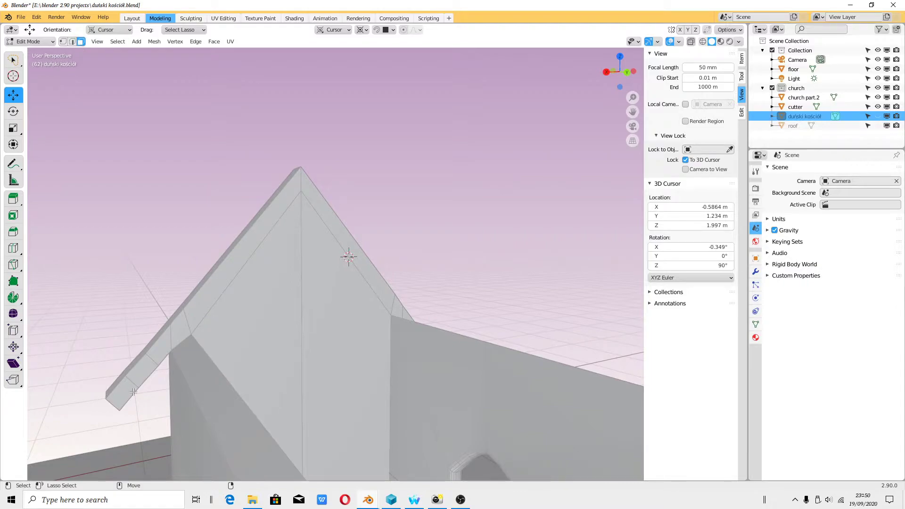
{"action": "left_click", "coordinate": [29, 41]}
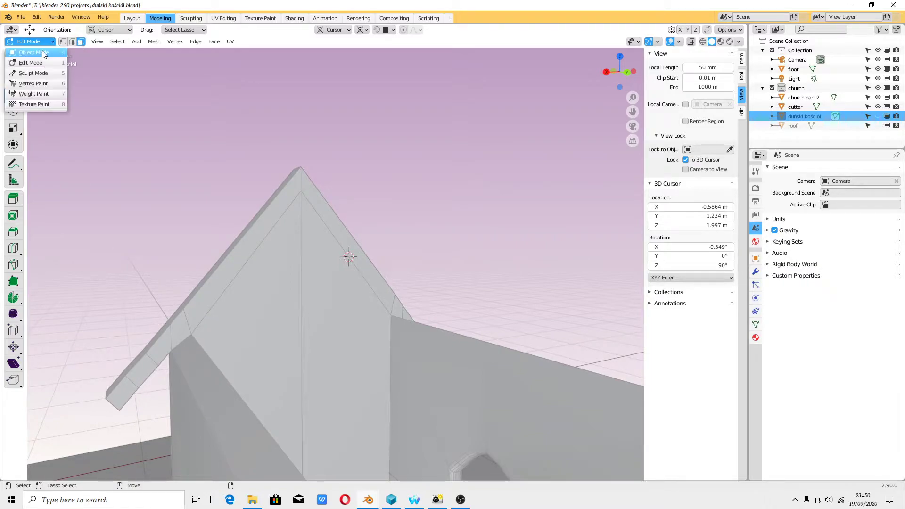
Select the nave church part.2, keep the roof hidden, and orbit around the gable
{"action": "left_click", "coordinate": [240, 253]}
{"action": "scroll", "coordinate": [392, 439], "scroll_direction": "down", "scroll_amount": 3}
{"action": "scroll", "coordinate": [369, 429], "scroll_direction": "down", "scroll_amount": 3}
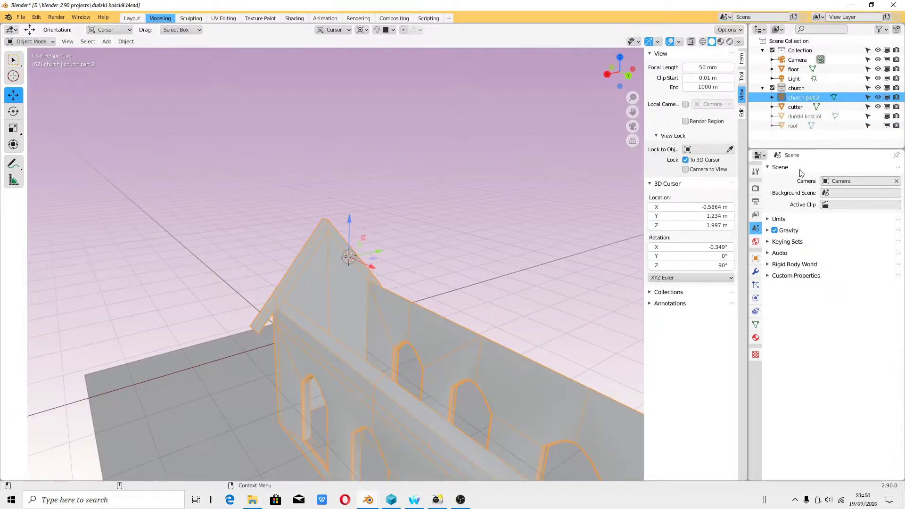
{"action": "left_click", "coordinate": [878, 126]}
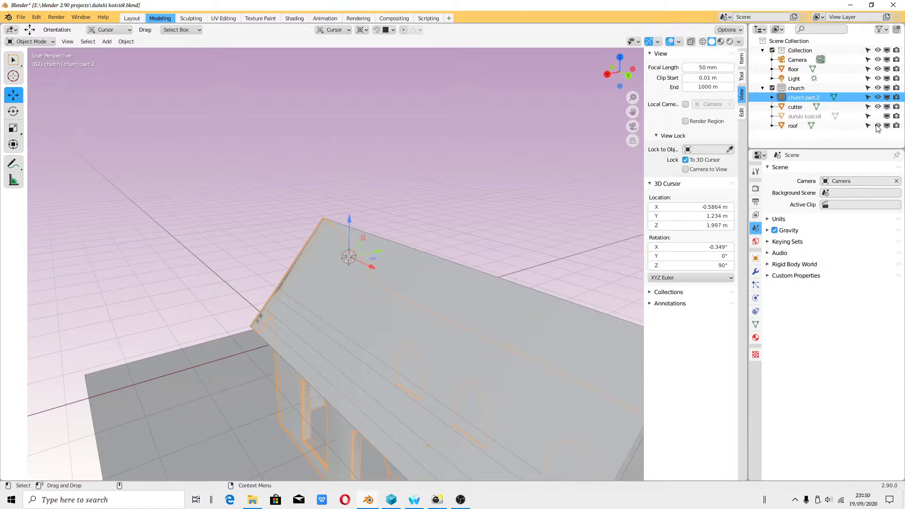
{"action": "left_click", "coordinate": [878, 126]}
{"action": "scroll", "coordinate": [282, 257], "scroll_direction": "up", "scroll_amount": 2}
{"action": "scroll", "coordinate": [267, 192], "scroll_direction": "up", "scroll_amount": 2}
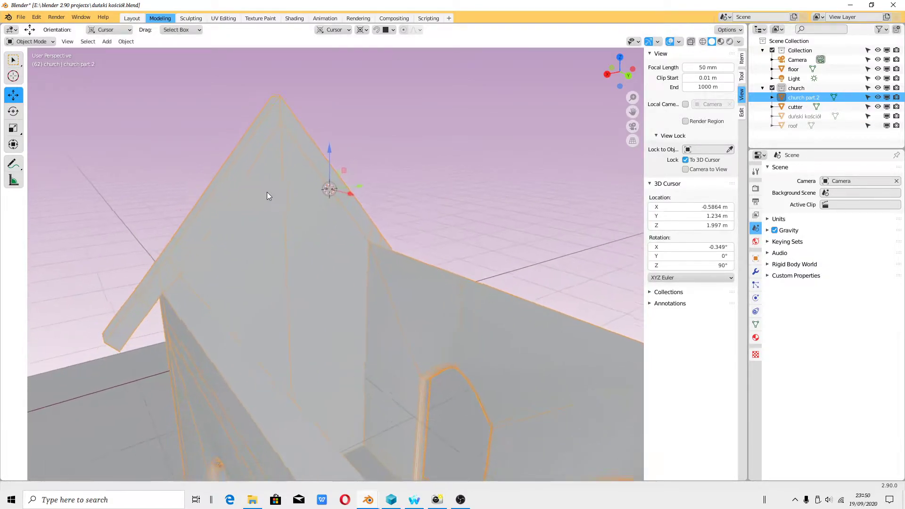
{"action": "mouse_move", "coordinate": [267, 191]}
{"action": "middle_mouse_down"}
{"action": "mouse_move", "coordinate": [246, 203]}
{"action": "mouse_move", "coordinate": [269, 201]}
{"action": "mouse_move", "coordinate": [378, 255]}
{"action": "mouse_move", "coordinate": [301, 274]}
{"action": "mouse_move", "coordinate": [391, 261]}
{"action": "middle_mouse_up"}
In Edit Mode on church part.2, select the roof-edge beam faces down one slope
{"action": "left_click", "coordinate": [29, 41]}
{"action": "left_click", "coordinate": [28, 64]}
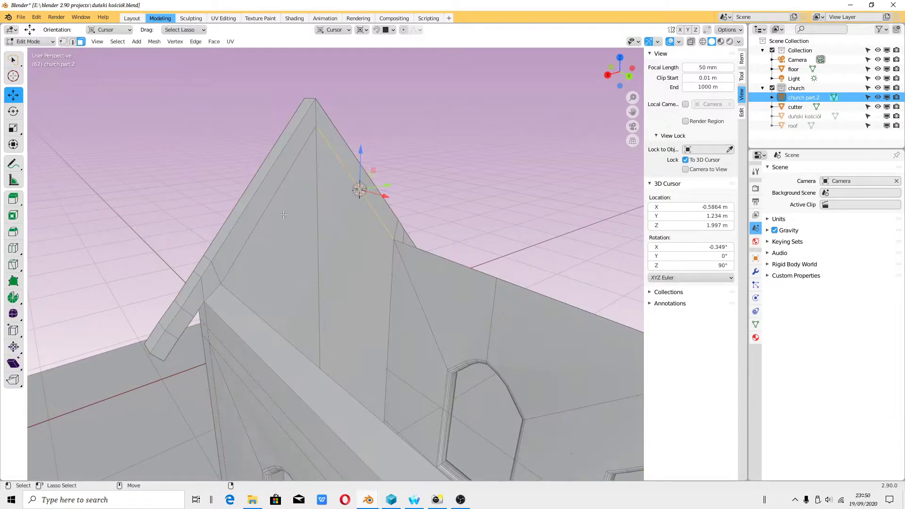
{"action": "left_click", "coordinate": [247, 198]}
{"action": "left_click", "coordinate": [243, 237], "text": "shift"}
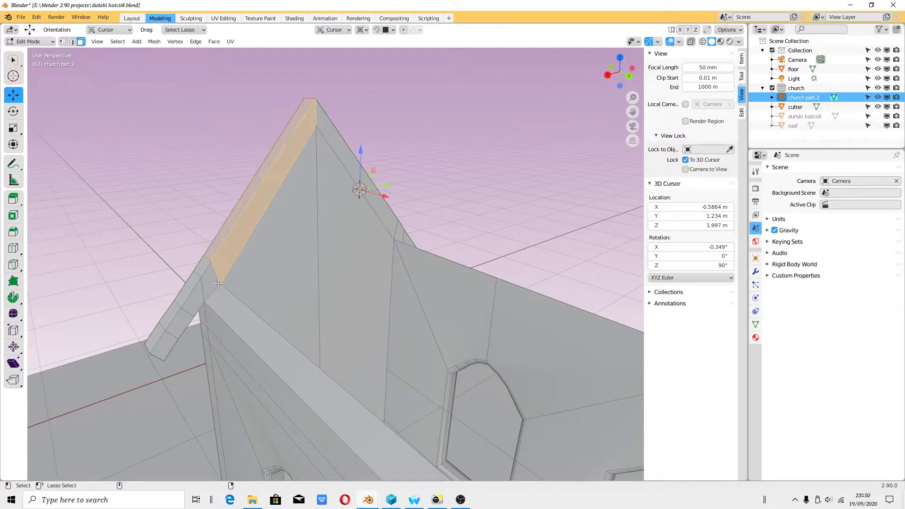
{"action": "left_click", "coordinate": [215, 284], "text": "shift"}
{"action": "left_click", "coordinate": [201, 268], "text": "shift"}
{"action": "left_click", "coordinate": [188, 292], "text": "shift"}
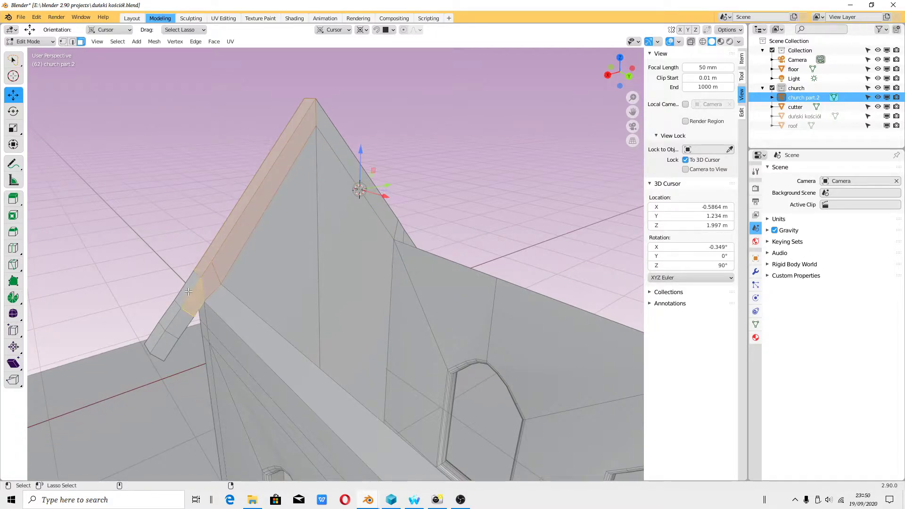
{"action": "left_click", "coordinate": [170, 317], "text": "shift"}
{"action": "left_click", "coordinate": [160, 342], "text": "shift"}
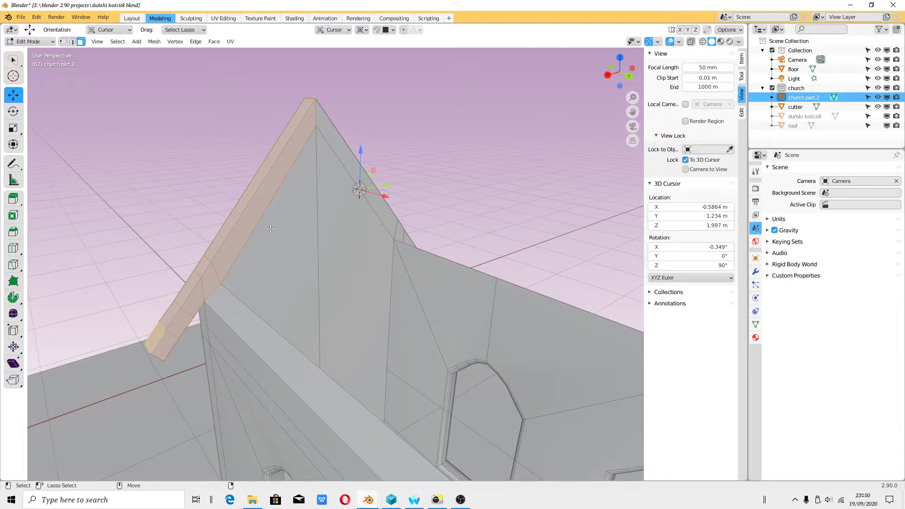
Extend the selection to the lower end faces and the other slope's roof-edge strip
{"action": "middle_click_drag", "start_coordinate": [158, 338], "coordinate": [407, 261]}
{"action": "left_click", "coordinate": [408, 262], "text": "shift"}
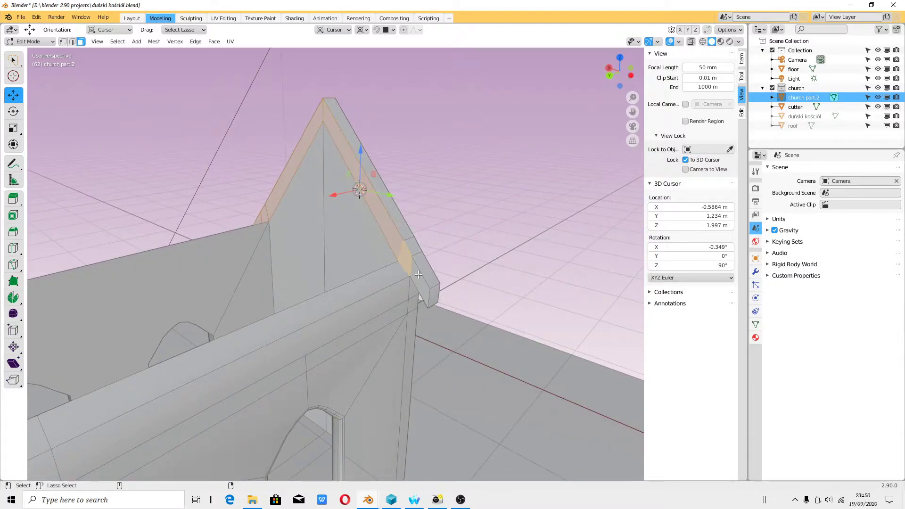
{"action": "left_click", "coordinate": [439, 283], "text": "shift"}
{"action": "mouse_move", "coordinate": [422, 297]}
{"action": "middle_mouse_down"}
{"action": "mouse_move", "coordinate": [402, 219]}
{"action": "mouse_move", "coordinate": [528, 268]}
{"action": "middle_mouse_up"}
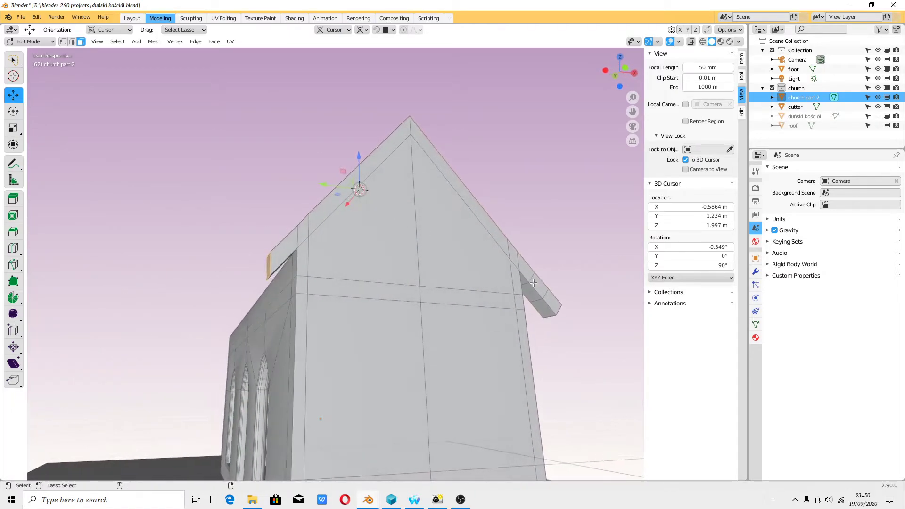
{"action": "left_click", "coordinate": [489, 225], "text": "shift"}
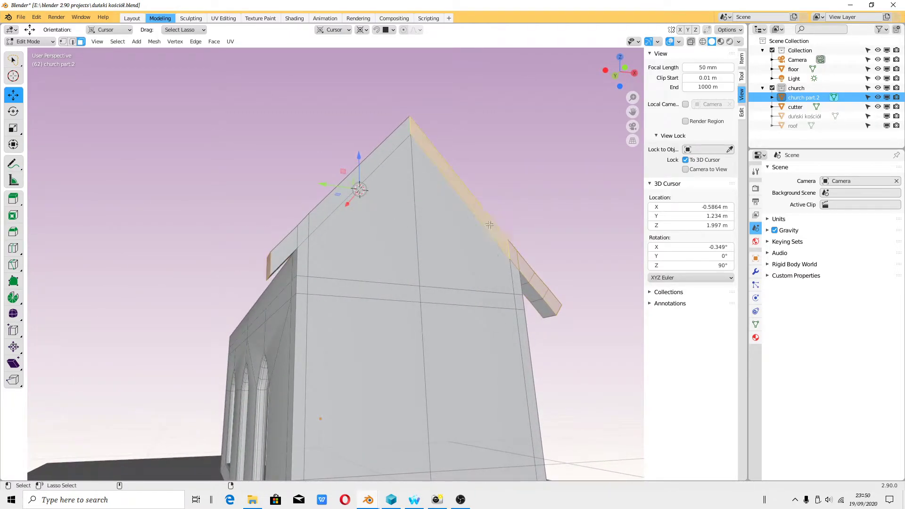
{"action": "left_click", "coordinate": [402, 142], "text": "shift"}
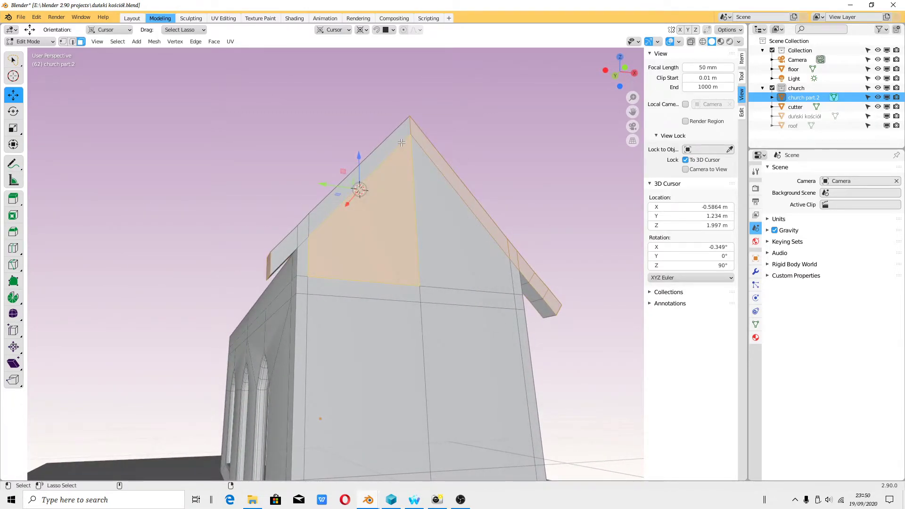
{"action": "left_click", "coordinate": [399, 167], "text": "shift"}
{"action": "left_click", "coordinate": [391, 144], "text": "shift"}
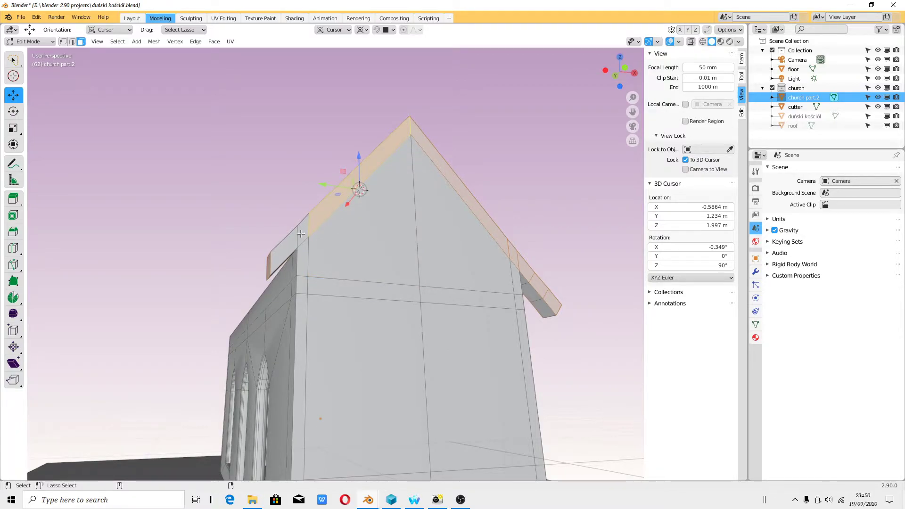
{"action": "left_click", "coordinate": [301, 233], "text": "shift"}
Add the remaining beam end and side faces, then separate the selection into a new object
{"action": "middle_click_drag", "start_coordinate": [473, 273], "coordinate": [564, 274]}
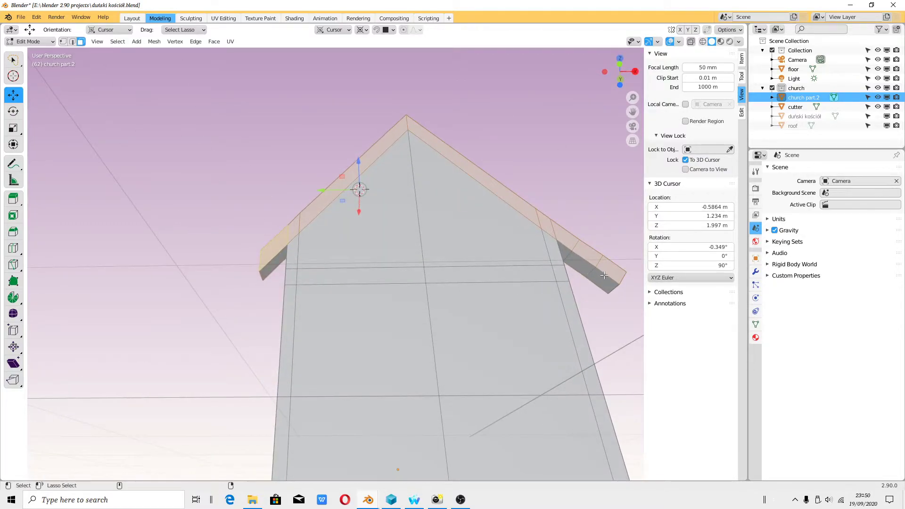
{"action": "left_click", "coordinate": [604, 275], "text": "shift"}
{"action": "left_click", "coordinate": [573, 257], "text": "shift"}
{"action": "left_click", "coordinate": [564, 251], "text": "shift"}
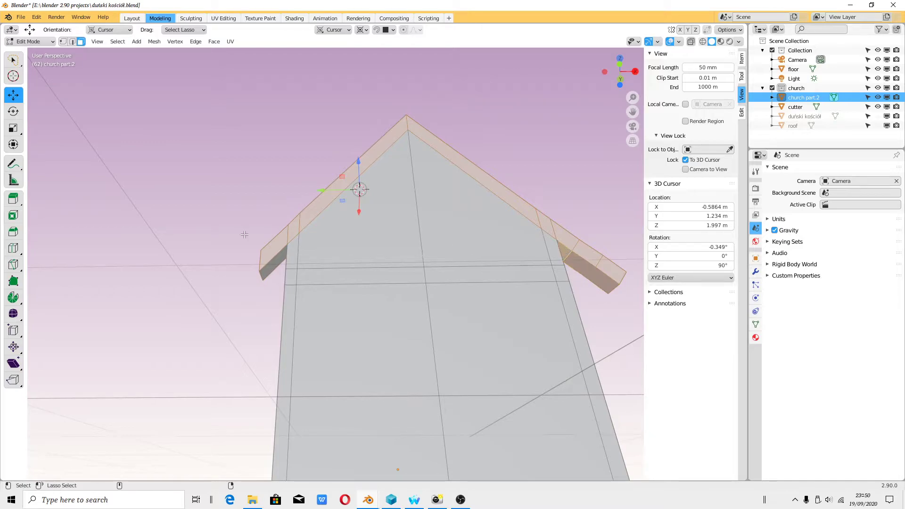
{"action": "left_click", "coordinate": [274, 261], "text": "shift"}
{"action": "middle_click_drag", "start_coordinate": [274, 261], "coordinate": [416, 129]}
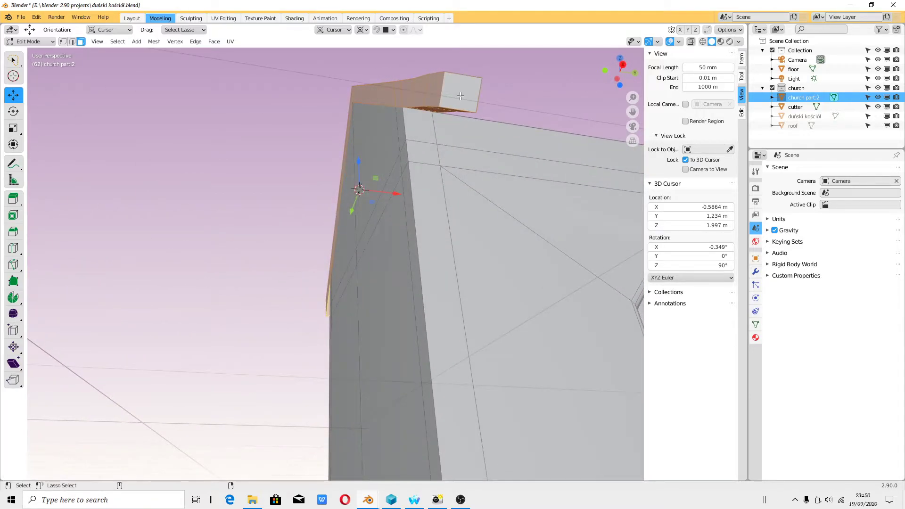
{"action": "left_click", "coordinate": [460, 96], "text": "shift"}
{"action": "mouse_move", "coordinate": [460, 96]}
{"action": "middle_mouse_down"}
{"action": "mouse_move", "coordinate": [405, 169]}
{"action": "mouse_move", "coordinate": [390, 164]}
{"action": "middle_mouse_up"}
{"action": "left_click", "coordinate": [361, 149], "text": "shift"}
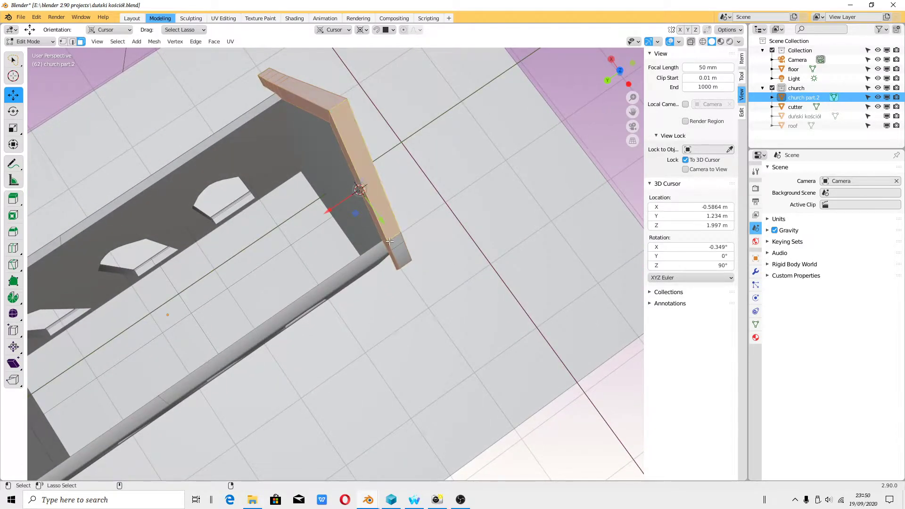
{"action": "left_click", "coordinate": [401, 257], "text": "shift"}
{"action": "mouse_move", "coordinate": [464, 274]}
{"action": "middle_mouse_down"}
{"action": "mouse_move", "coordinate": [438, 266]}
{"action": "mouse_move", "coordinate": [643, 186]}
{"action": "middle_mouse_up"}
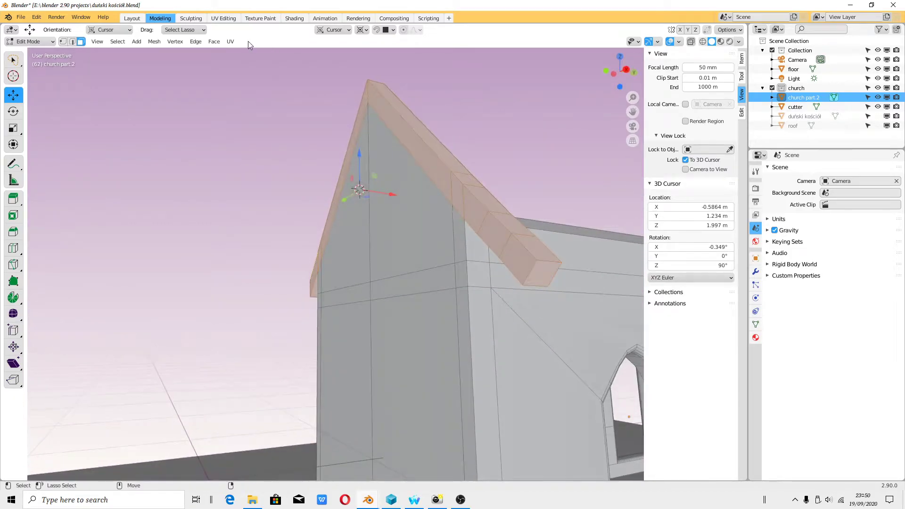
{"action": "left_click", "coordinate": [154, 41]}
{"action": "mouse_move", "coordinate": [170, 127]}
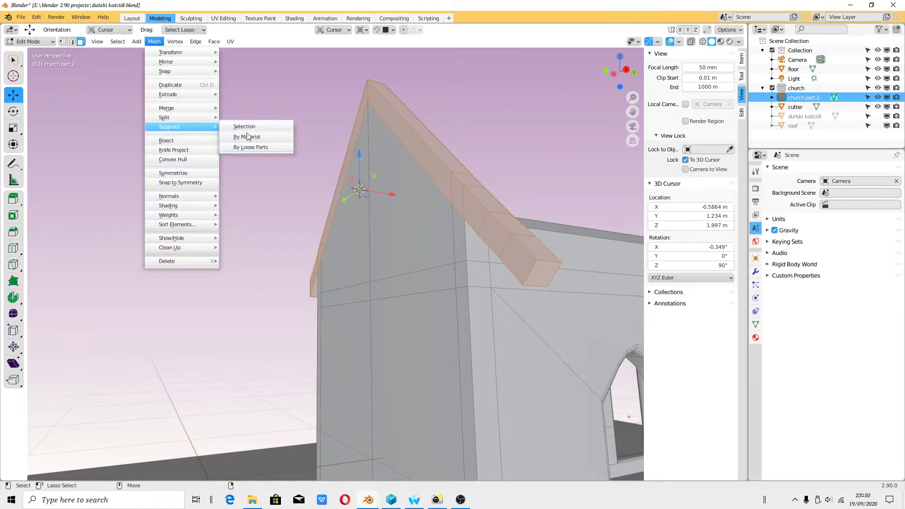
{"action": "left_click", "coordinate": [247, 127]}
Delete the separated trim object church part.001 and make church part.2 active again
{"action": "left_click", "coordinate": [46, 45]}
{"action": "left_click", "coordinate": [29, 53]}
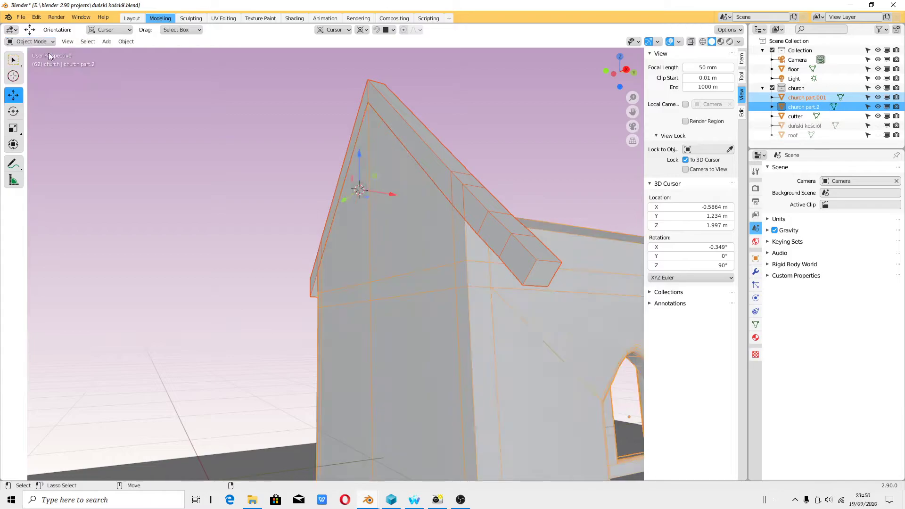
{"action": "left_click", "coordinate": [400, 123]}
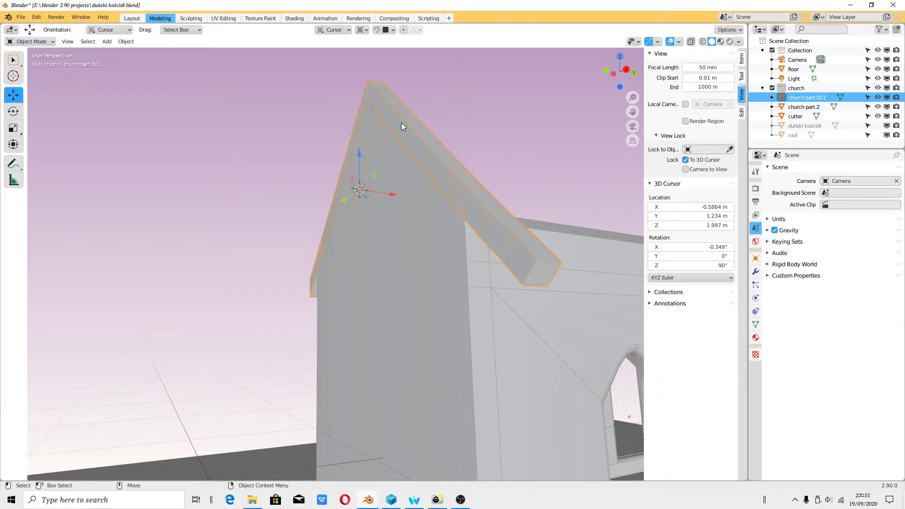
{"action": "key", "text": "Delete"}
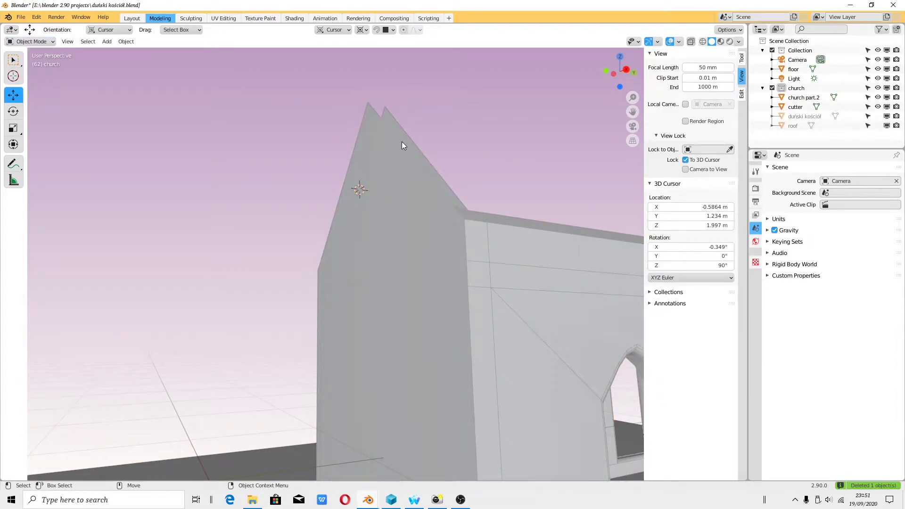
{"action": "left_click", "coordinate": [512, 237]}
{"action": "mouse_move", "coordinate": [513, 241]}
{"action": "middle_mouse_down"}
{"action": "mouse_move", "coordinate": [346, 281]}
{"action": "mouse_move", "coordinate": [222, 246]}
{"action": "mouse_move", "coordinate": [404, 302]}
{"action": "mouse_move", "coordinate": [394, 299]}
{"action": "middle_mouse_up"}
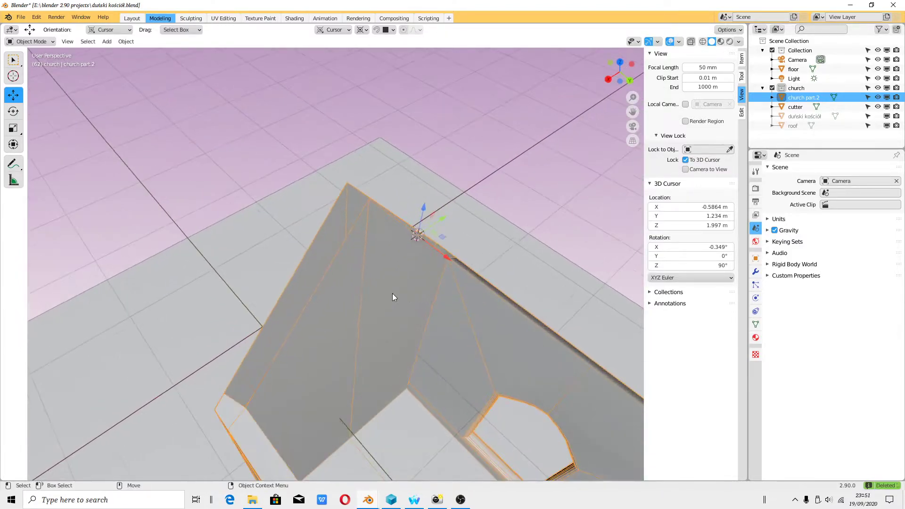
In Edit Mode, bridge one gable's two slanted top edges with a new face
{"action": "left_click", "coordinate": [51, 42]}
{"action": "left_click", "coordinate": [33, 62]}
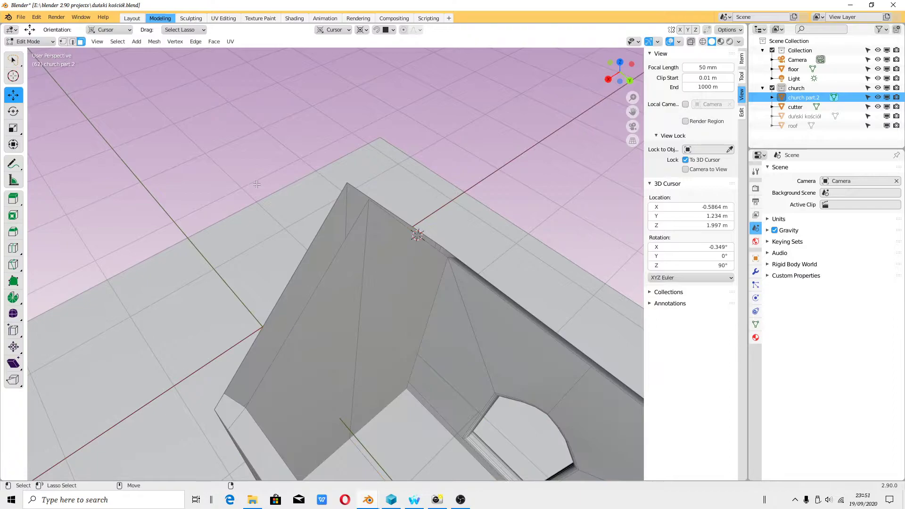
{"action": "left_click", "coordinate": [345, 244]}
{"action": "middle_click_drag", "start_coordinate": [345, 244], "coordinate": [198, 235]}
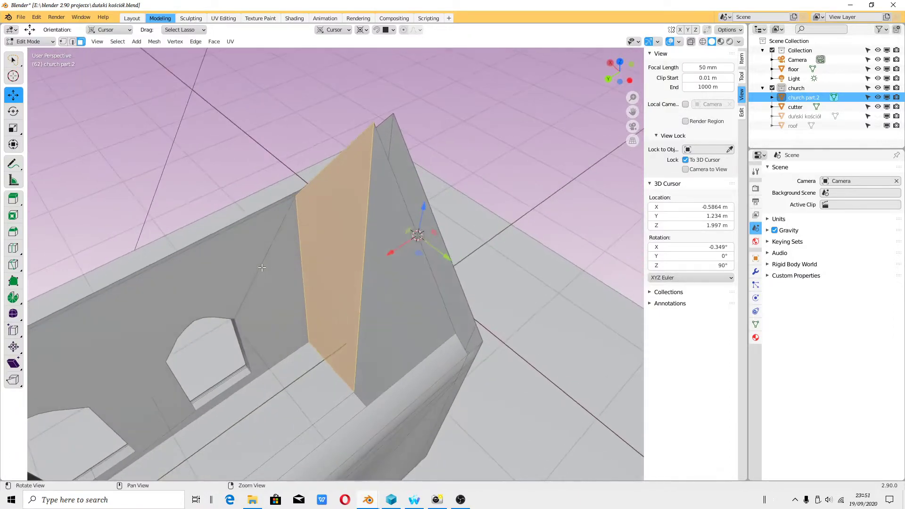
{"action": "key", "text": "2"}
{"action": "left_click", "coordinate": [403, 213]}
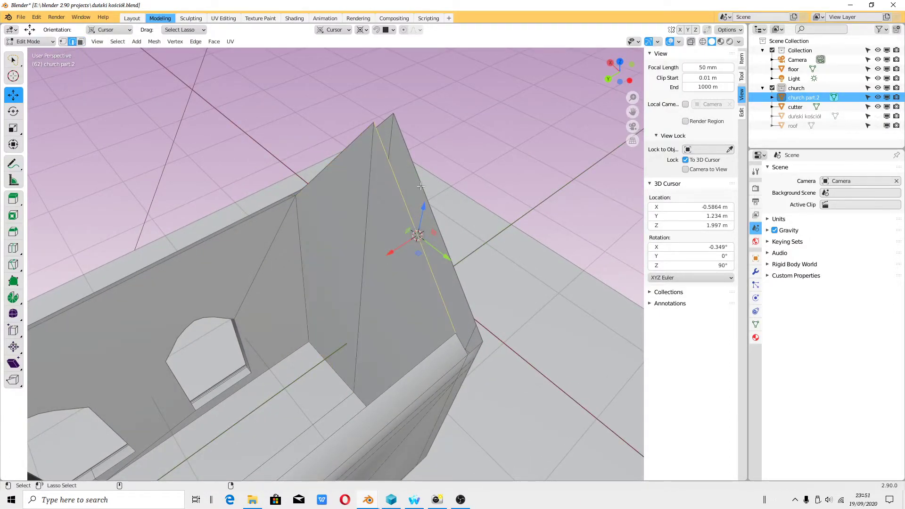
{"action": "left_click", "coordinate": [418, 178]}
{"action": "right_click", "coordinate": [417, 177]}
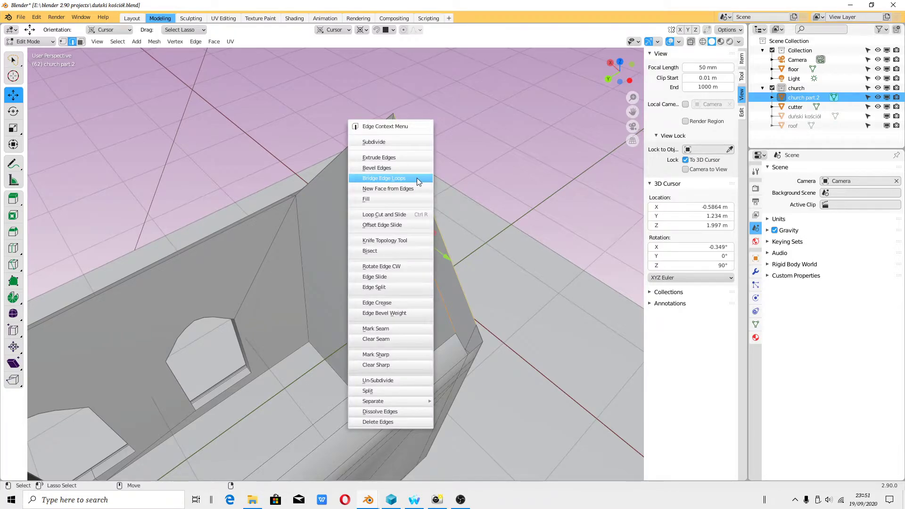
{"action": "left_click", "coordinate": [416, 178]}
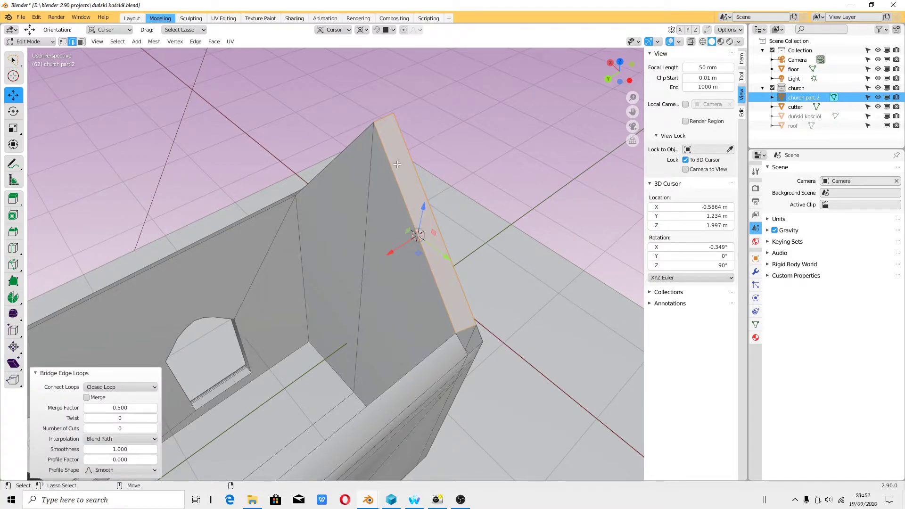
{"action": "left_click", "coordinate": [496, 362]}
{"action": "mouse_move", "coordinate": [496, 362]}
{"action": "middle_mouse_down"}
{"action": "mouse_move", "coordinate": [422, 356]}
{"action": "mouse_move", "coordinate": [380, 365]}
{"action": "middle_mouse_up"}
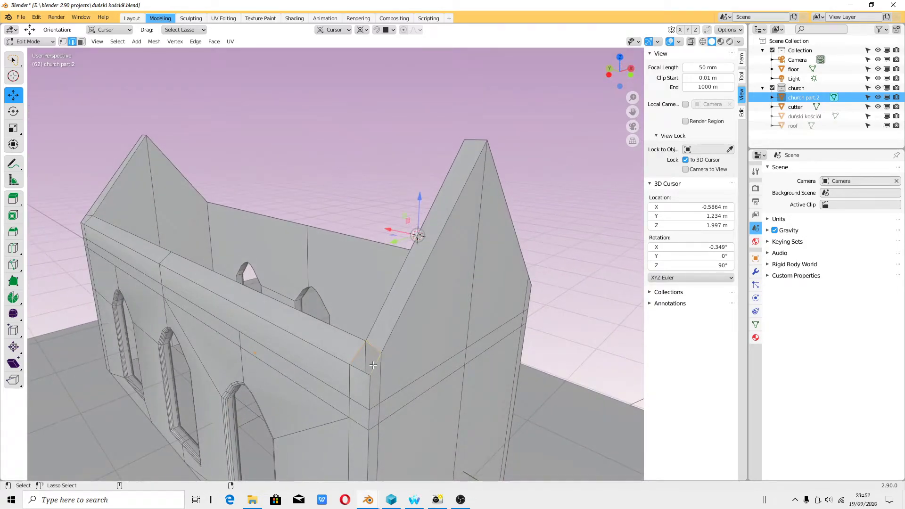
{"action": "left_click", "coordinate": [155, 41]}
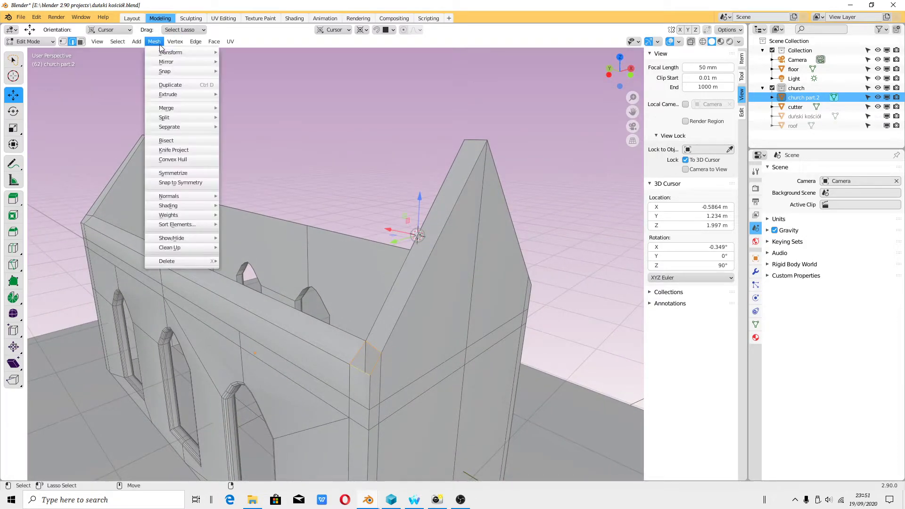
{"action": "mouse_move", "coordinate": [170, 247]}
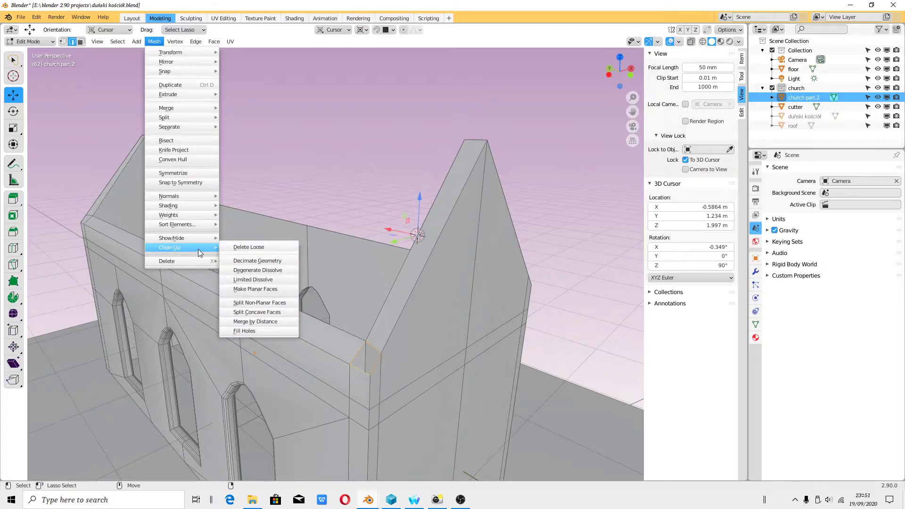
Fill holes, bridge the other gable's two top edges, and return to Object Mode
{"action": "left_click", "coordinate": [245, 331]}
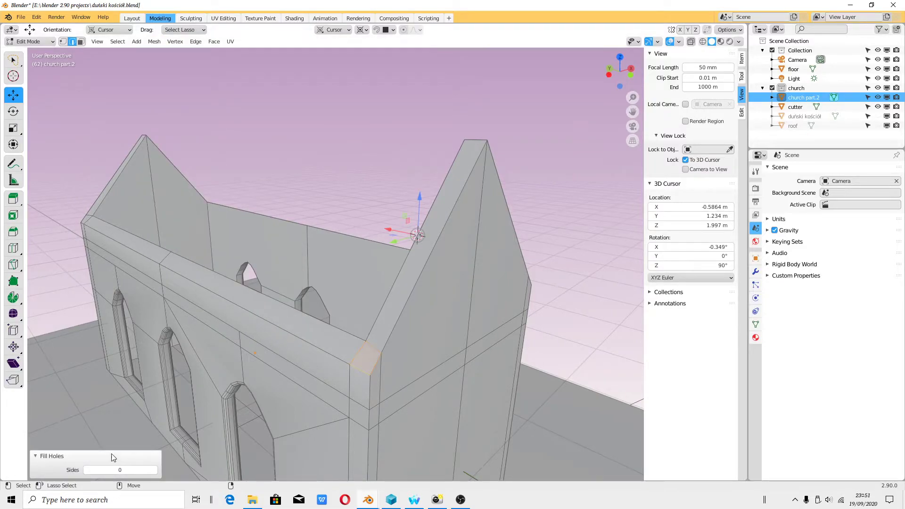
{"action": "middle_click_drag", "start_coordinate": [411, 322], "coordinate": [354, 251]}
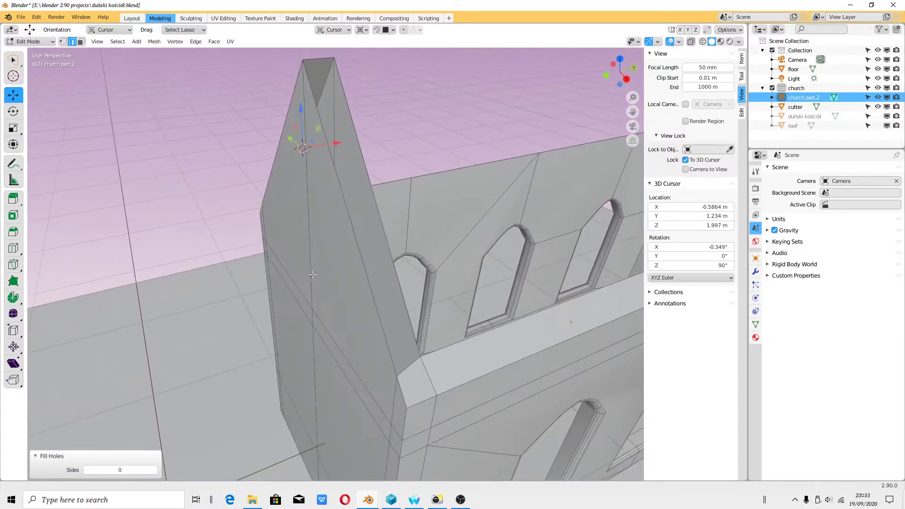
{"action": "left_click", "coordinate": [354, 251]}
{"action": "left_click", "coordinate": [369, 206], "text": "shift"}
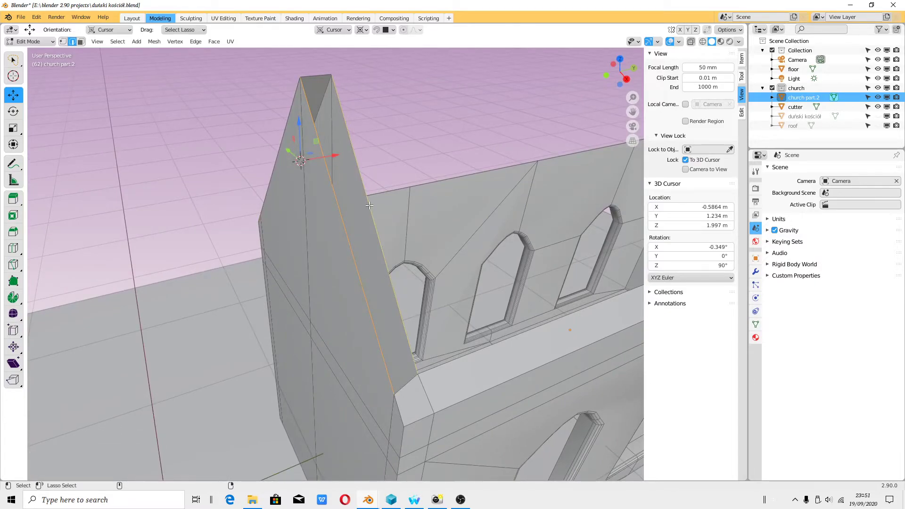
{"action": "right_click", "coordinate": [369, 205]}
{"action": "left_click", "coordinate": [369, 205]}
{"action": "mouse_move", "coordinate": [369, 205]}
{"action": "middle_mouse_down"}
{"action": "mouse_move", "coordinate": [531, 247]}
{"action": "mouse_move", "coordinate": [436, 146]}
{"action": "mouse_move", "coordinate": [518, 198]}
{"action": "middle_mouse_up"}
{"action": "left_click", "coordinate": [31, 42]}
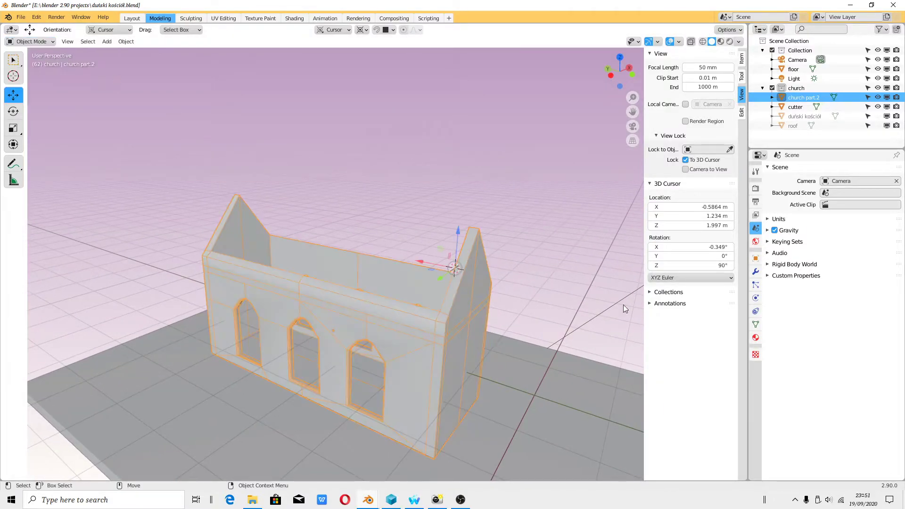
Unhide the tower and roof, select the roof, and save duński kościół.blend
{"action": "left_click", "coordinate": [878, 116]}
{"action": "mouse_move", "coordinate": [393, 262]}
{"action": "middle_mouse_down"}
{"action": "mouse_move", "coordinate": [487, 250]}
{"action": "mouse_move", "coordinate": [187, 160]}
{"action": "mouse_move", "coordinate": [298, 227]}
{"action": "middle_mouse_up"}
{"action": "left_click", "coordinate": [296, 225]}
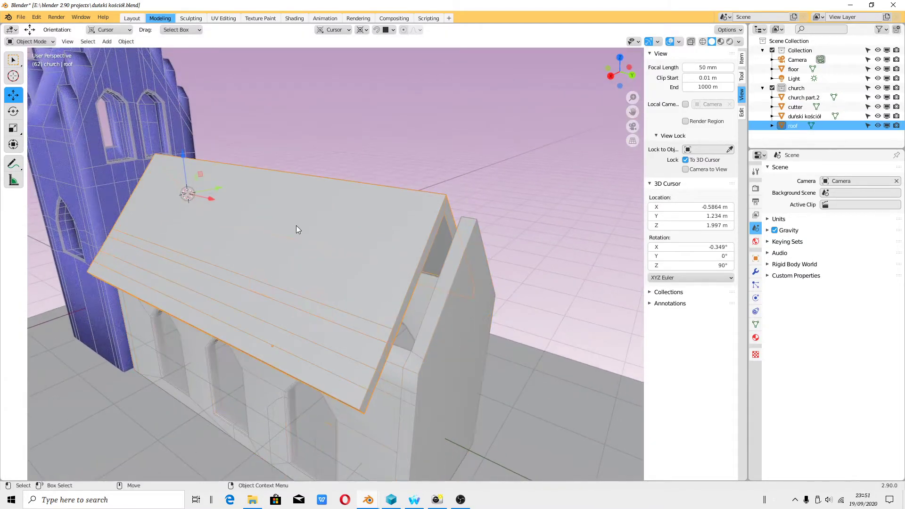
{"action": "scroll", "coordinate": [296, 225], "scroll_direction": "down", "scroll_amount": 2}
{"action": "left_click", "coordinate": [21, 17]}
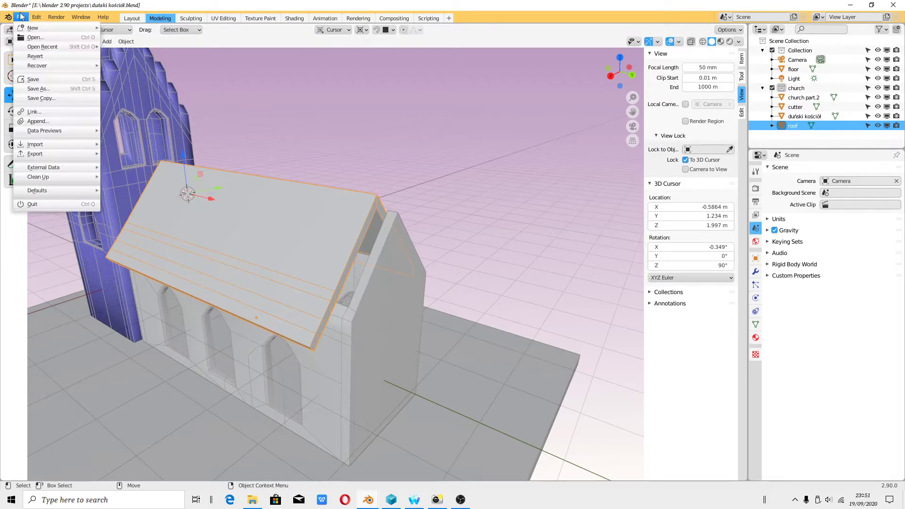
{"action": "left_click", "coordinate": [34, 79]}
Revert the file to its last saved version and browse the File menu
{"action": "left_click", "coordinate": [21, 17]}
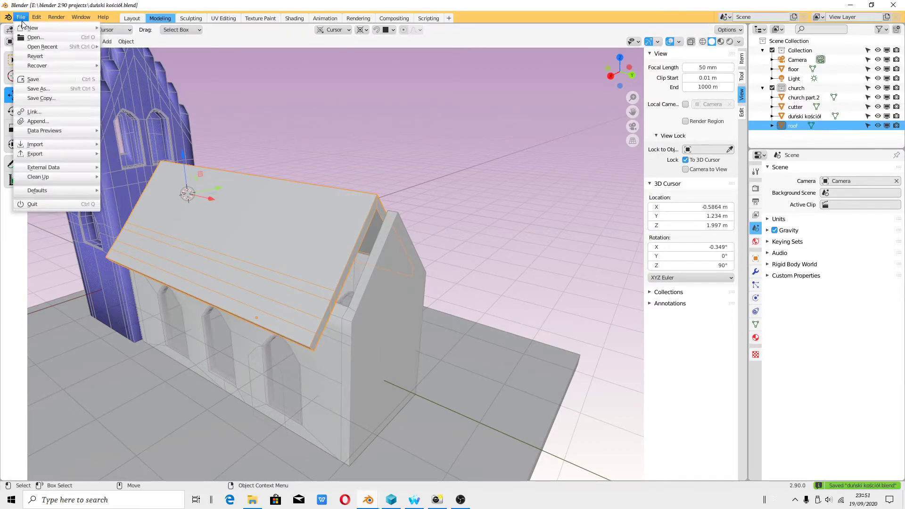
{"action": "left_click", "coordinate": [41, 55]}
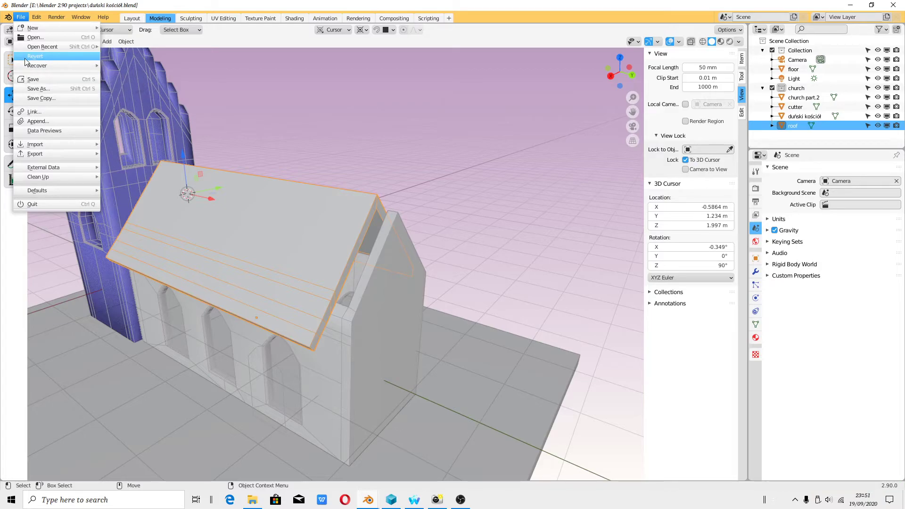
{"action": "left_click", "coordinate": [24, 61]}
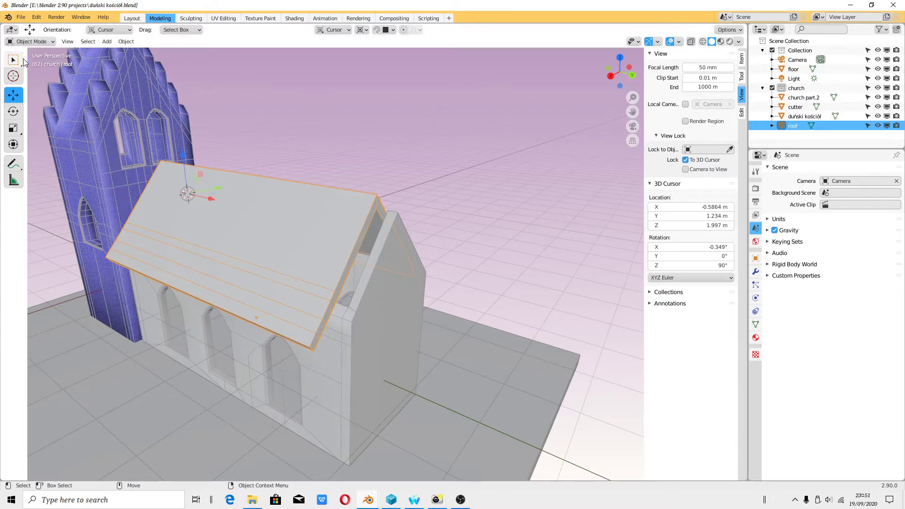
{"action": "left_click", "coordinate": [21, 17]}
{"action": "left_click", "coordinate": [44, 78]}
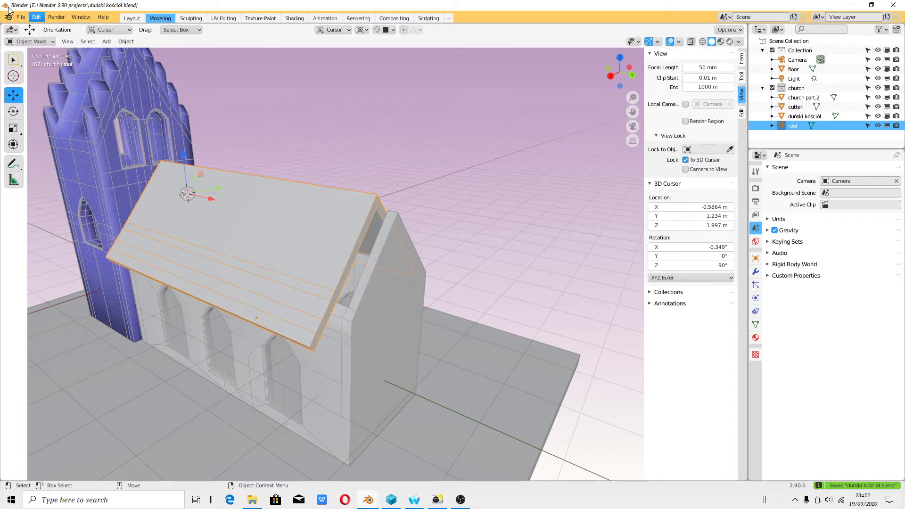
{"action": "left_click", "coordinate": [21, 17]}
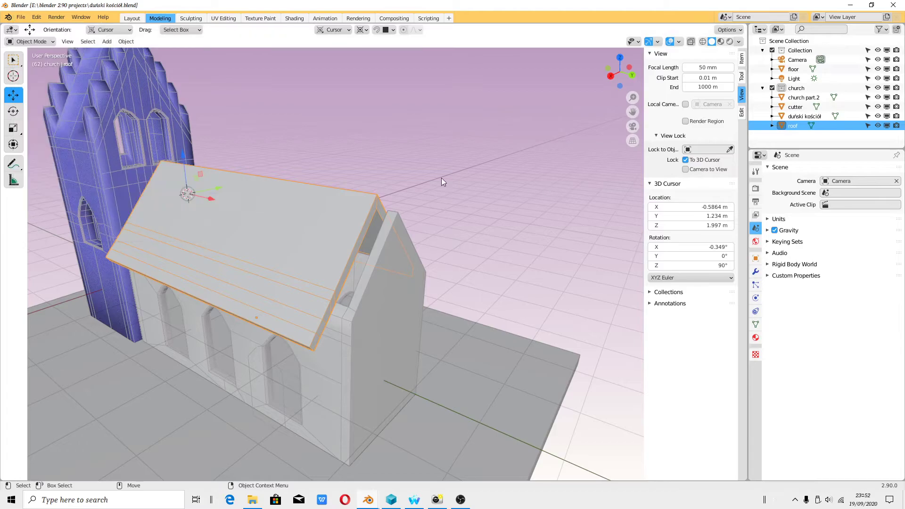
In Edit Mode on the roof, select its gable-end faces and snap the 3D cursor to them
{"action": "mouse_move", "coordinate": [217, 198]}
{"action": "middle_mouse_down"}
{"action": "mouse_move", "coordinate": [288, 241]}
{"action": "mouse_move", "coordinate": [366, 259]}
{"action": "mouse_move", "coordinate": [330, 236]}
{"action": "middle_mouse_up"}
{"action": "left_click", "coordinate": [31, 42]}
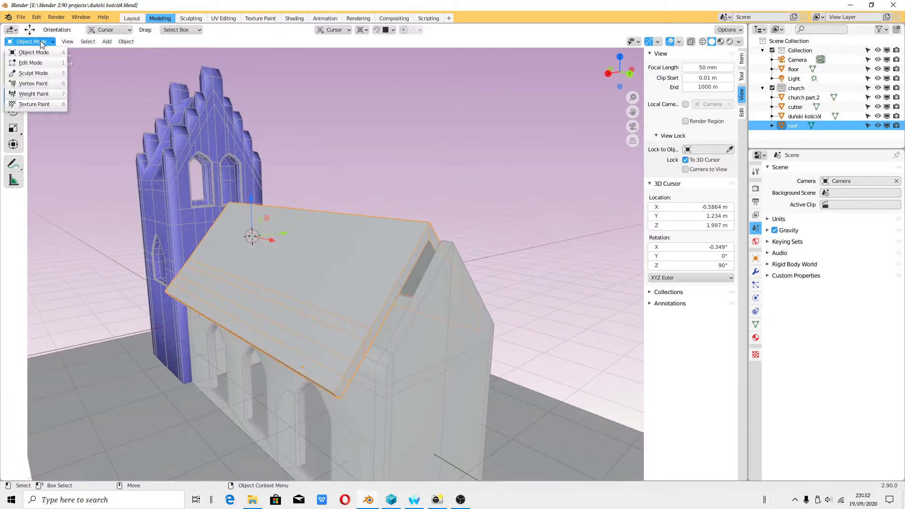
{"action": "left_click", "coordinate": [28, 63]}
{"action": "left_click", "coordinate": [344, 386]}
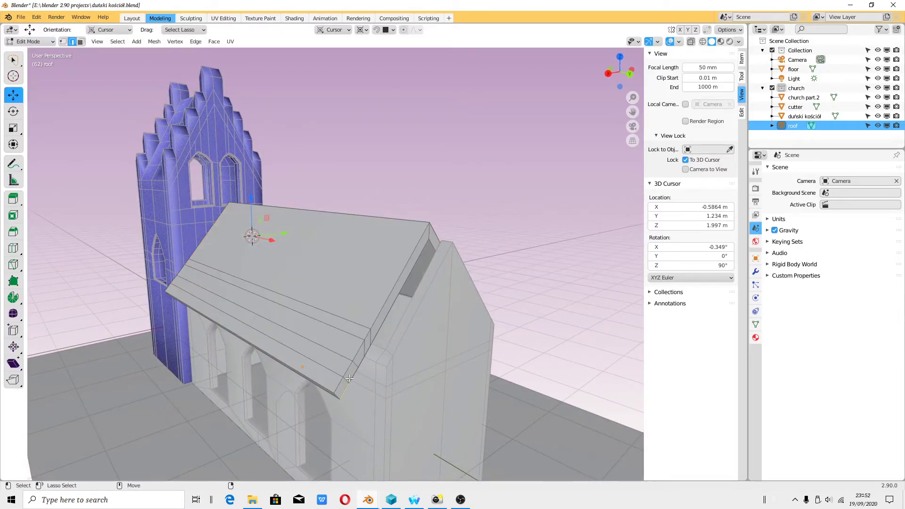
{"action": "left_click", "coordinate": [81, 42]}
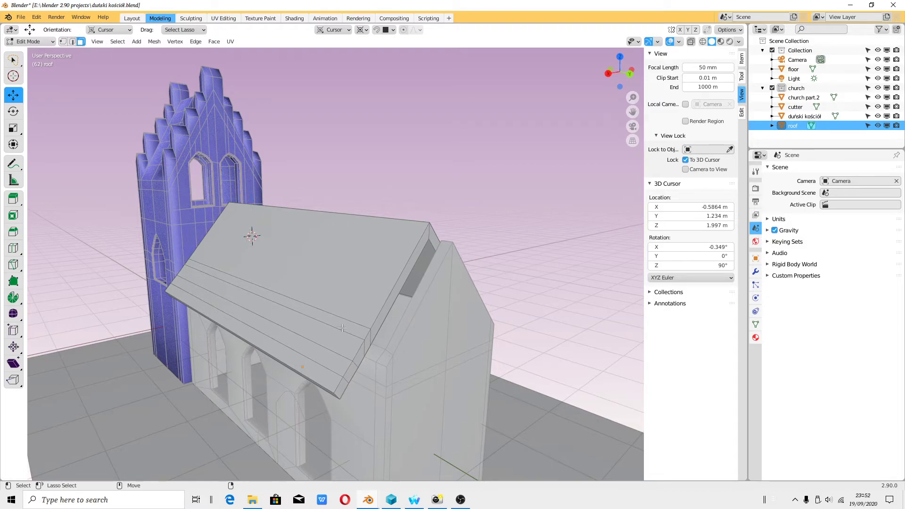
{"action": "left_click", "coordinate": [340, 391]}
{"action": "left_click", "coordinate": [364, 349], "text": "shift"}
{"action": "scroll", "coordinate": [364, 349], "scroll_direction": "down", "scroll_amount": 5}
{"action": "key", "text": "shift+s"}
{"action": "key", "text": "2"}
{"action": "scroll", "coordinate": [412, 360], "scroll_direction": "up", "scroll_amount": 2}
{"action": "scroll", "coordinate": [412, 359], "scroll_direction": "up", "scroll_amount": 3}
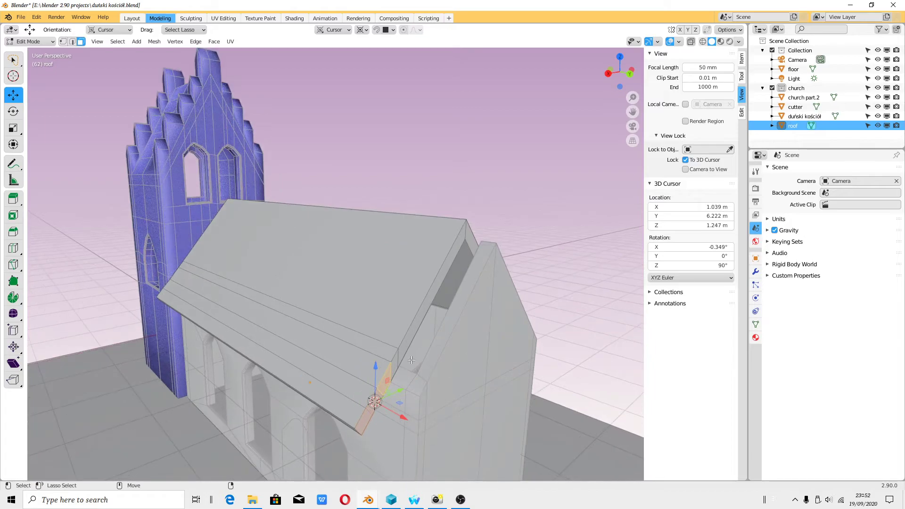
Add the gable-edge strip faces, move them 0.43325 m along X, and return to Object Mode
{"action": "left_click", "coordinate": [410, 332], "text": "shift"}
{"action": "mouse_move", "coordinate": [424, 346]}
{"action": "middle_mouse_down"}
{"action": "mouse_move", "coordinate": [535, 334]}
{"action": "mouse_move", "coordinate": [445, 387]}
{"action": "mouse_move", "coordinate": [360, 337]}
{"action": "mouse_move", "coordinate": [358, 400]}
{"action": "middle_mouse_up"}
{"action": "left_click", "coordinate": [445, 387], "text": "shift"}
{"action": "scroll", "coordinate": [360, 338], "scroll_direction": "up", "scroll_amount": 2}
{"action": "left_click_drag", "start_coordinate": [359, 401], "coordinate": [400, 425]}
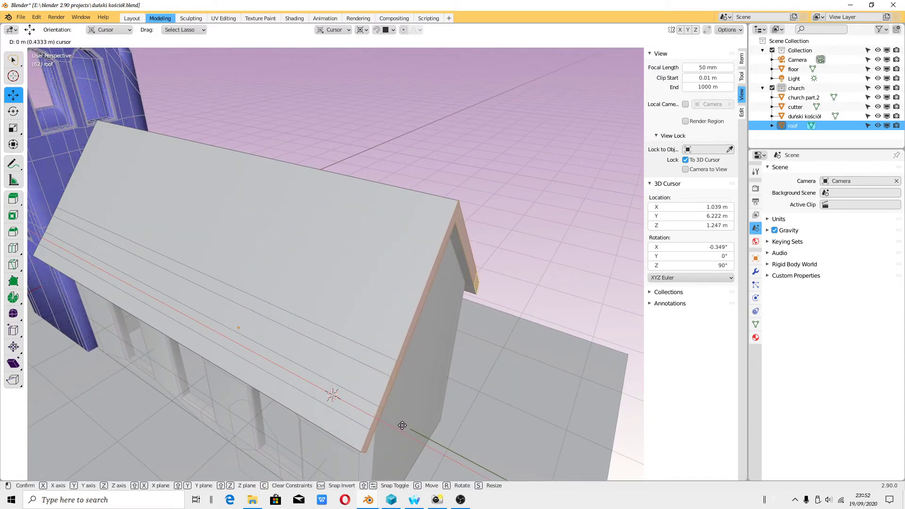
{"action": "middle_click_drag", "start_coordinate": [401, 424], "coordinate": [307, 221]}
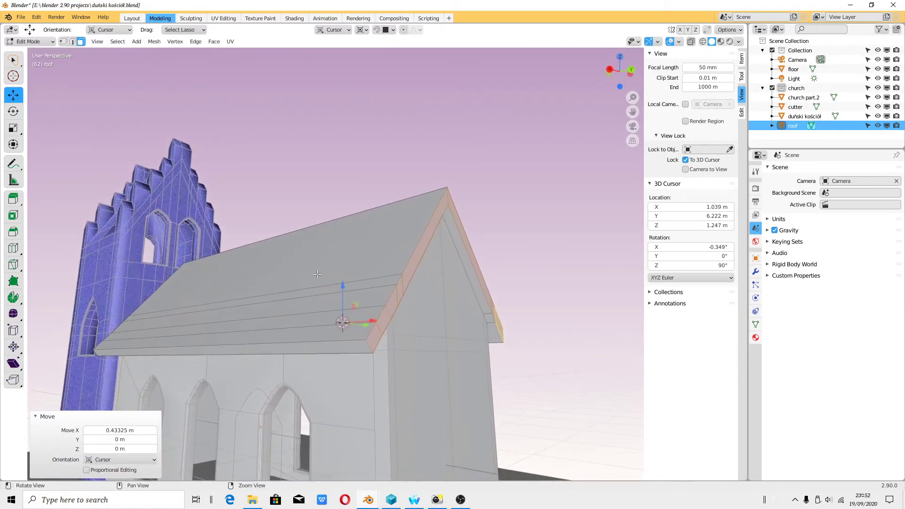
{"action": "left_click", "coordinate": [37, 42]}
{"action": "left_click", "coordinate": [34, 51]}
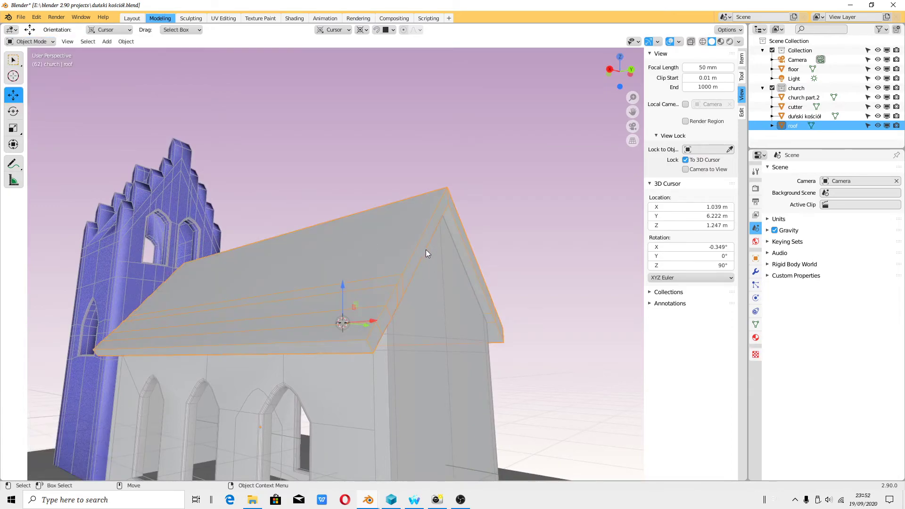
Reselect the roof and browse its Add Modifier list without adding one
{"action": "left_click", "coordinate": [490, 185]}
{"action": "left_click", "coordinate": [453, 225]}
{"action": "middle_click_drag", "start_coordinate": [479, 306], "coordinate": [527, 380]}
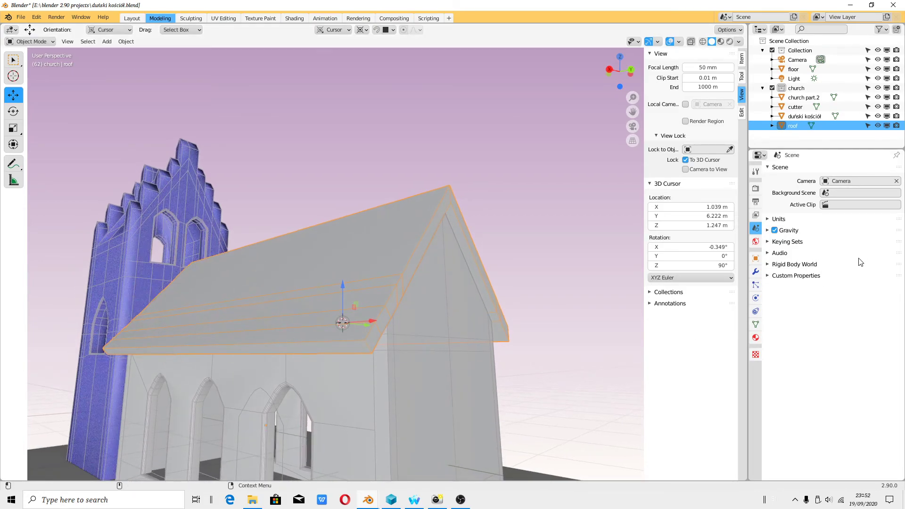
{"action": "left_click", "coordinate": [755, 272]}
{"action": "left_click", "coordinate": [807, 171]}
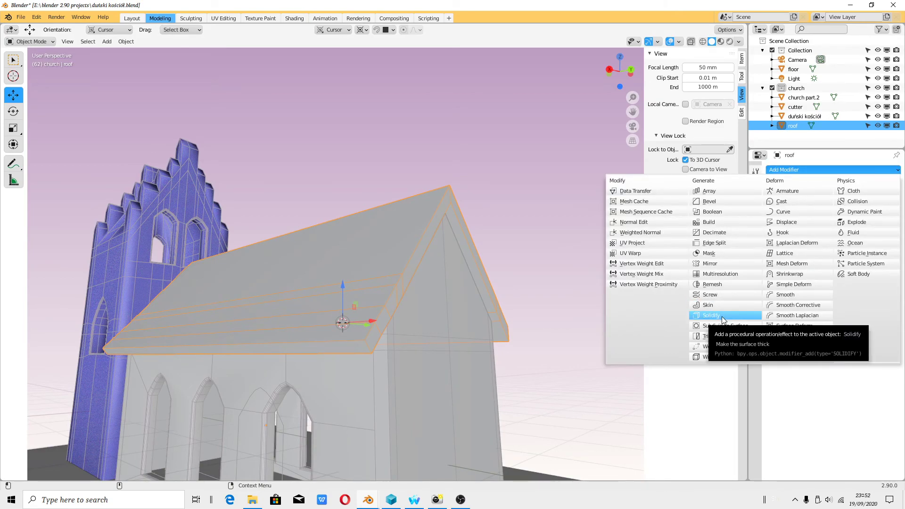
{"action": "mouse_move", "coordinate": [519, 307]}
{"action": "middle_mouse_down"}
{"action": "mouse_move", "coordinate": [422, 273]}
{"action": "mouse_move", "coordinate": [313, 194]}
{"action": "mouse_move", "coordinate": [325, 283]}
{"action": "mouse_move", "coordinate": [203, 230]}
{"action": "middle_mouse_up"}
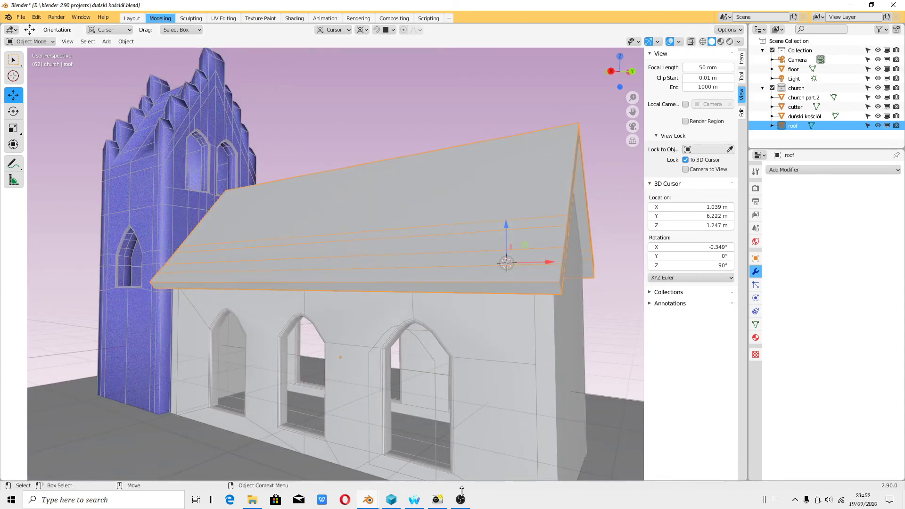